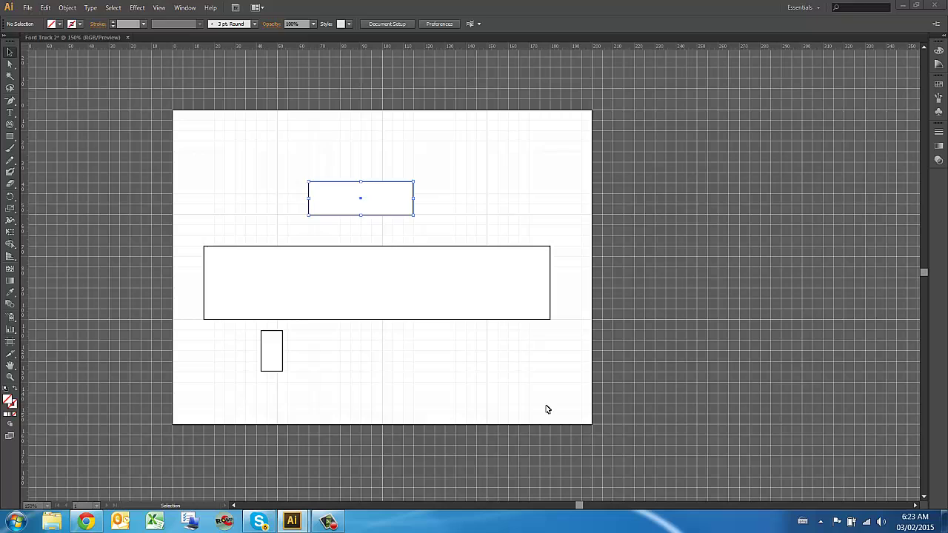
Marquee-select the three rectangles on the artboard and delete them
left_click_drag(173, 117, 637, 420)
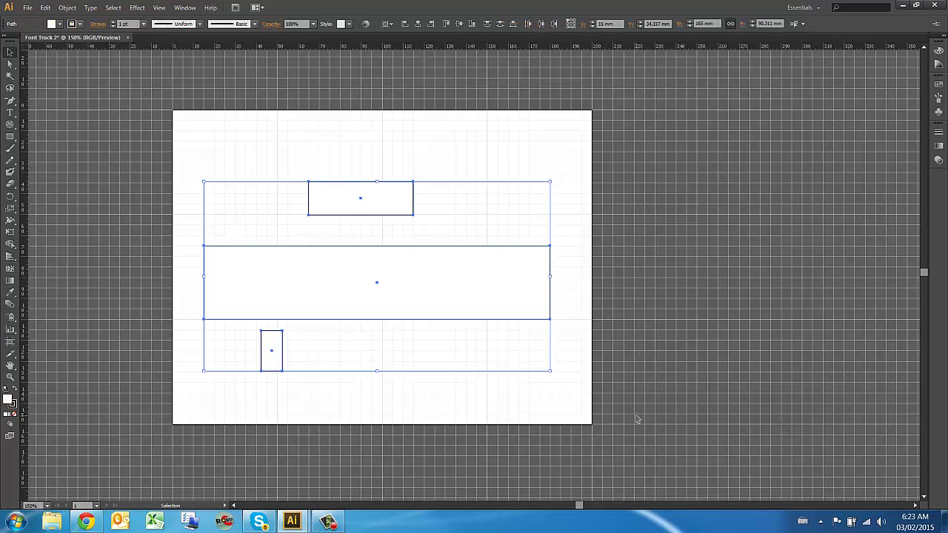
key("Delete")
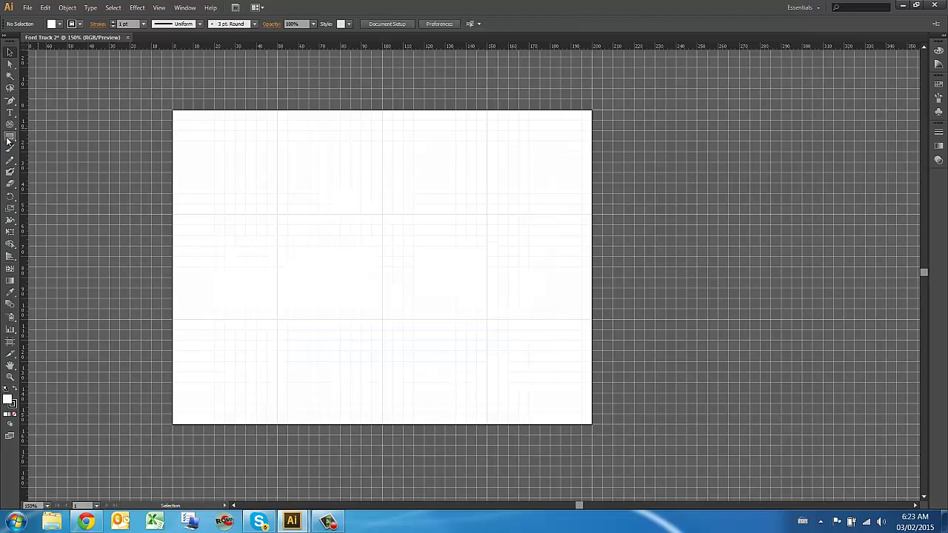
Enable Snap to Grid and draw a 165 × 45 mm body rectangle topped by a 45 × 40 mm cab
left_click(158, 8)
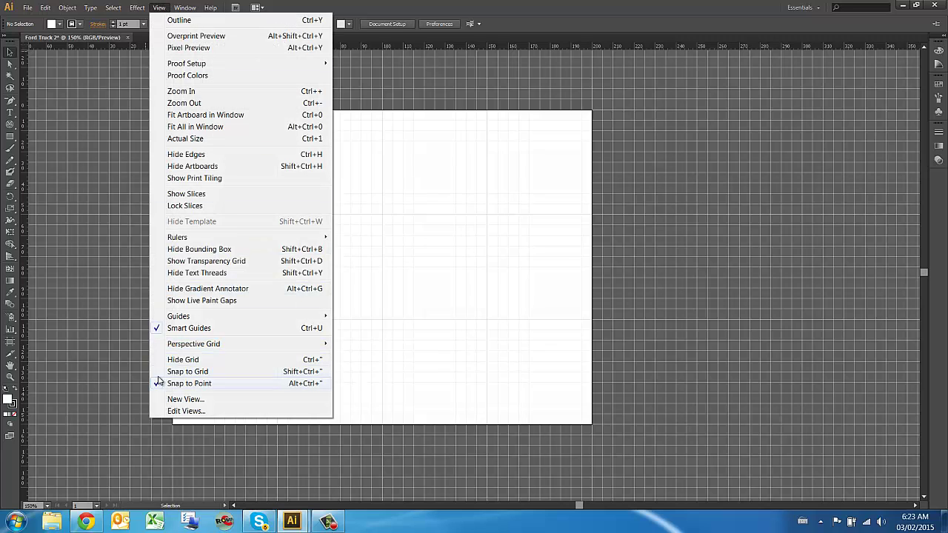
left_click(158, 372)
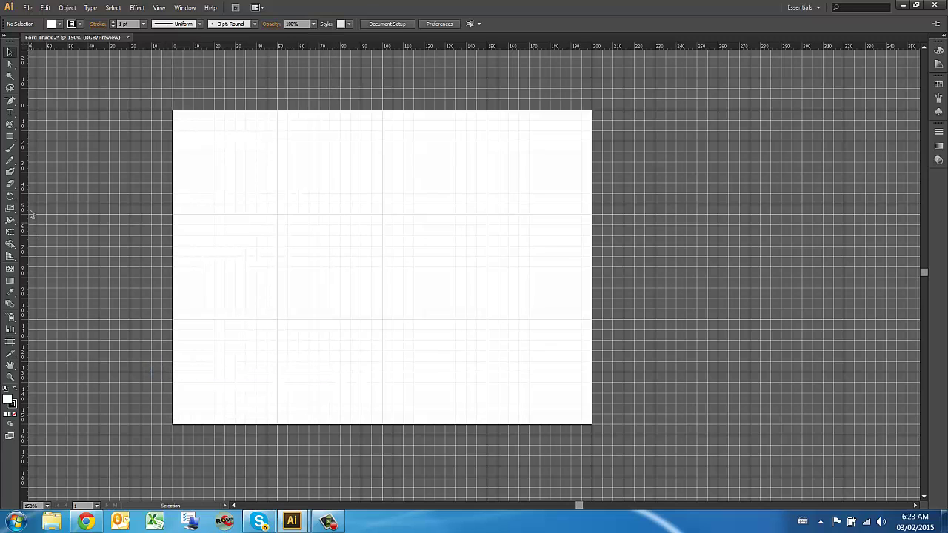
left_click(10, 136)
left_click_drag(203, 288, 551, 377)
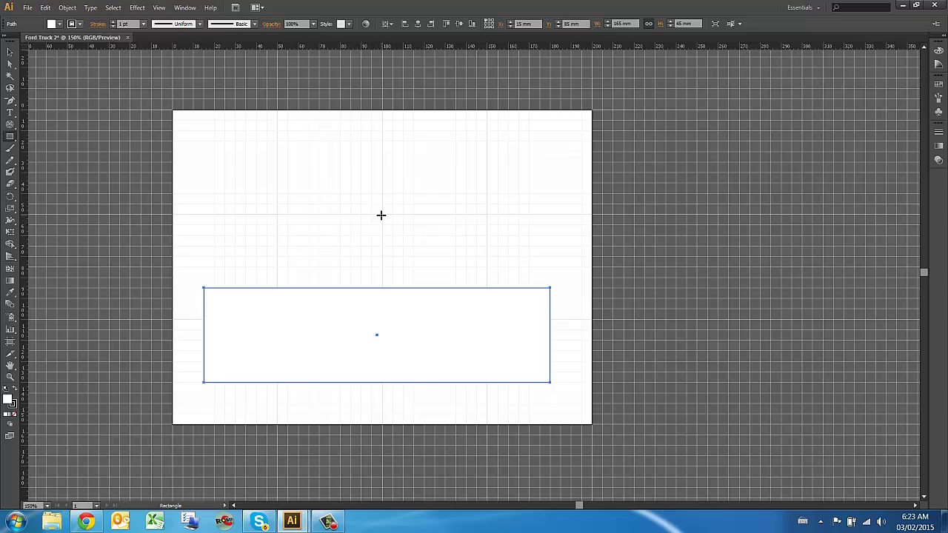
left_click_drag(382, 215, 479, 295)
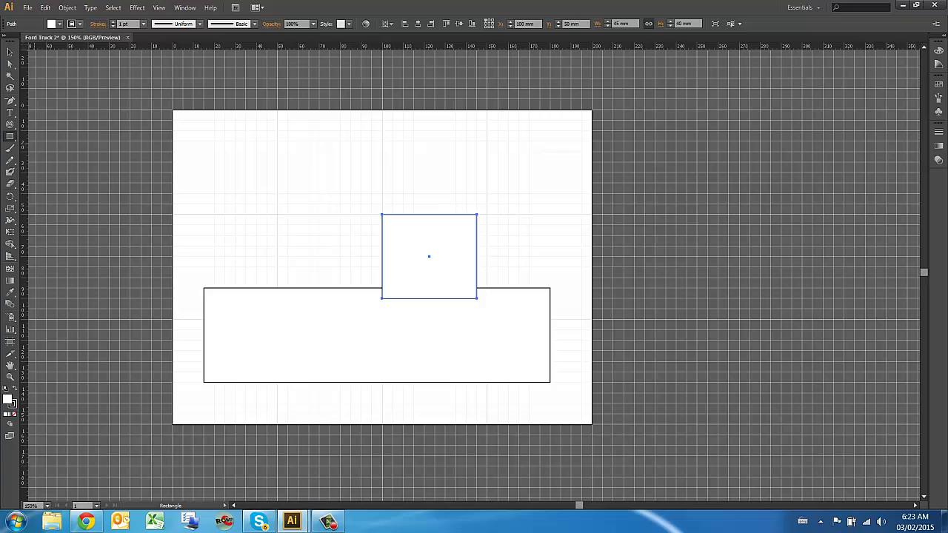
key("v")
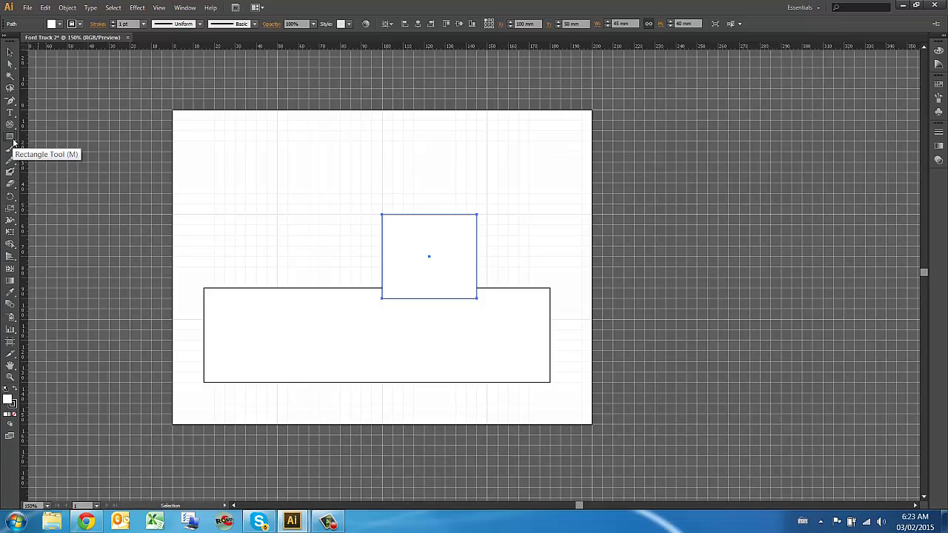
Tear off the shape tools, pick the Ellipse tool, and draw two 30 mm wheels on the body's bottom edge
left_click(15, 143)
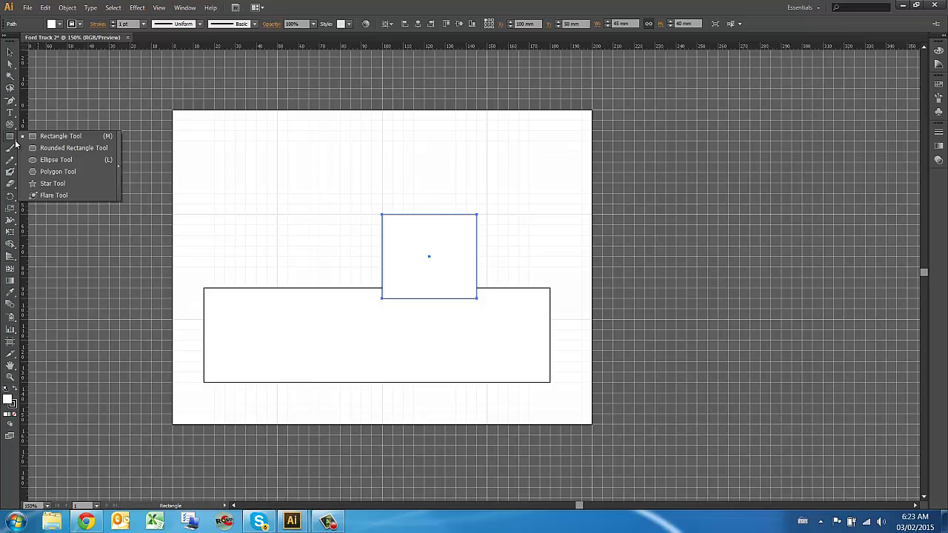
left_click(118, 166)
left_click_drag(49, 141, 81, 91)
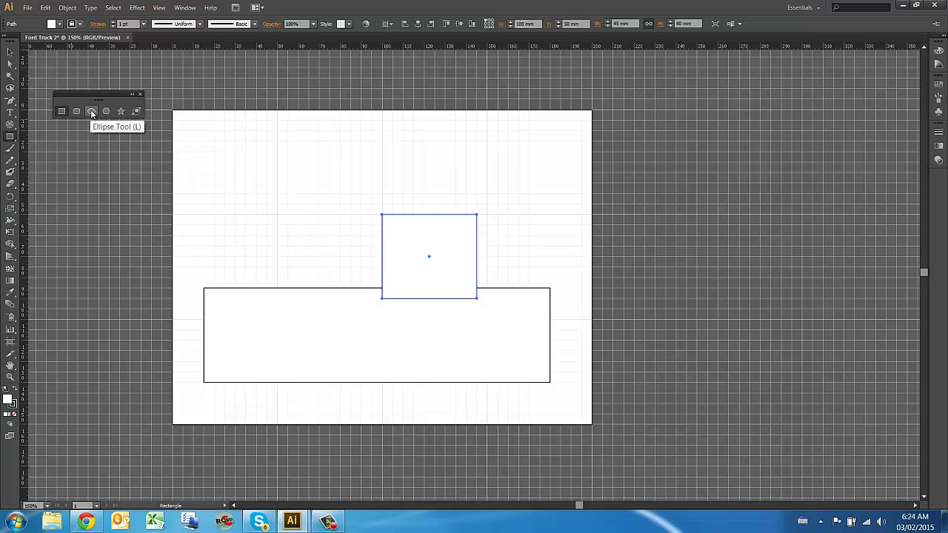
left_click(91, 111)
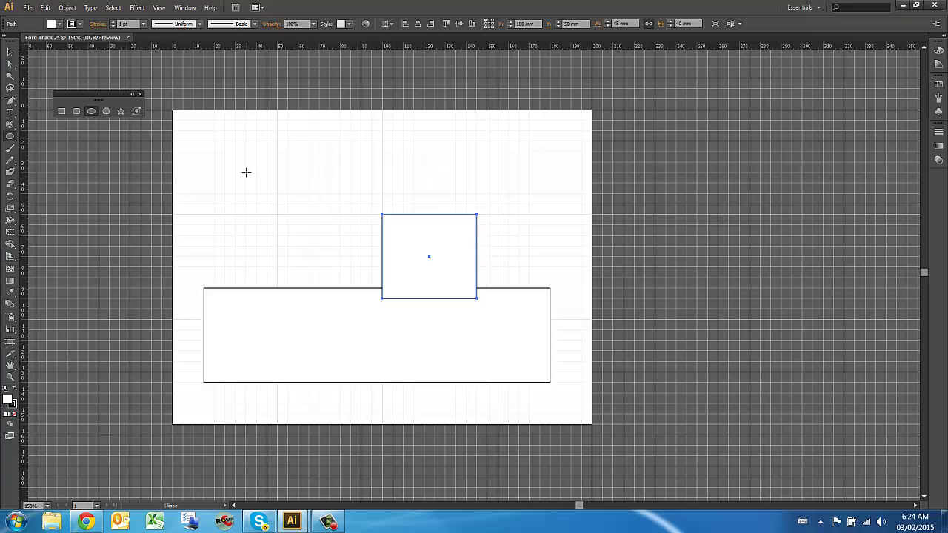
left_click_drag(247, 173, 268, 200)
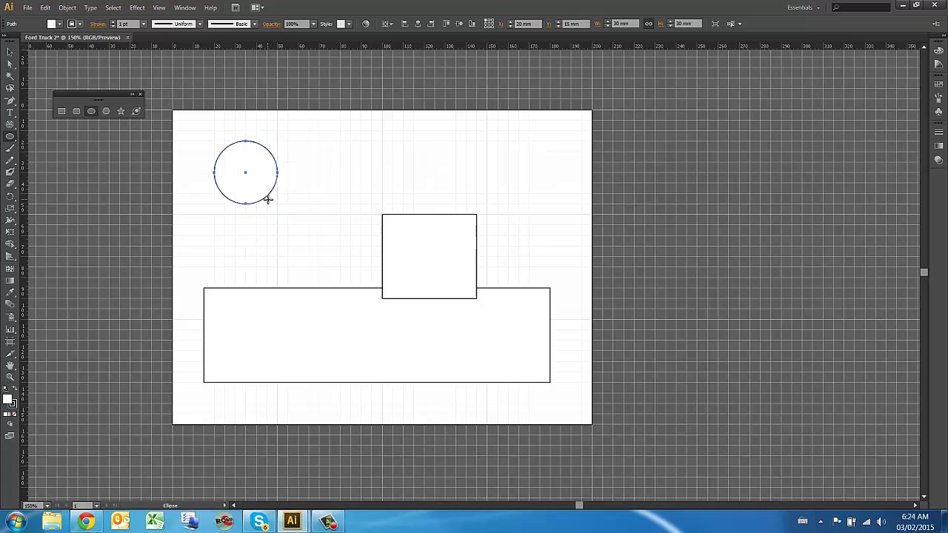
key("ctrl+z")
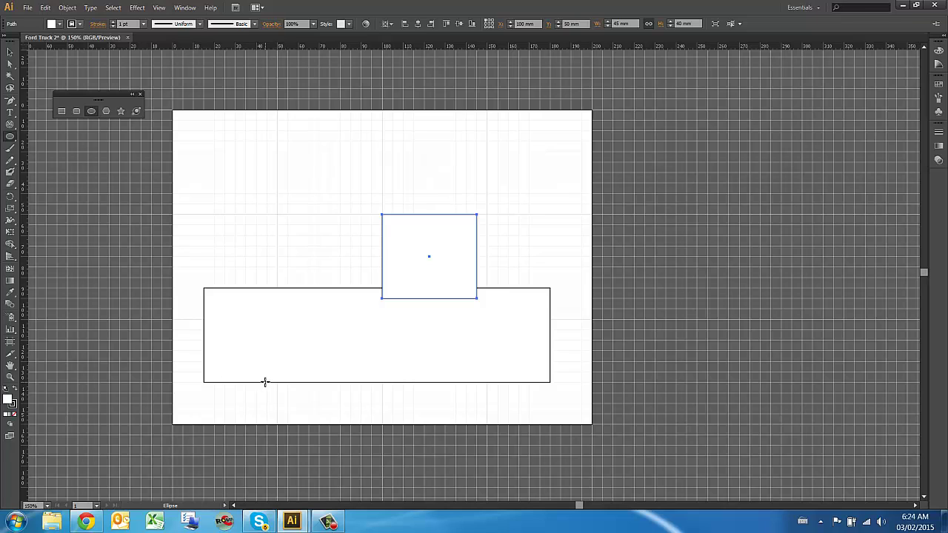
left_click_drag(265, 381, 298, 414)
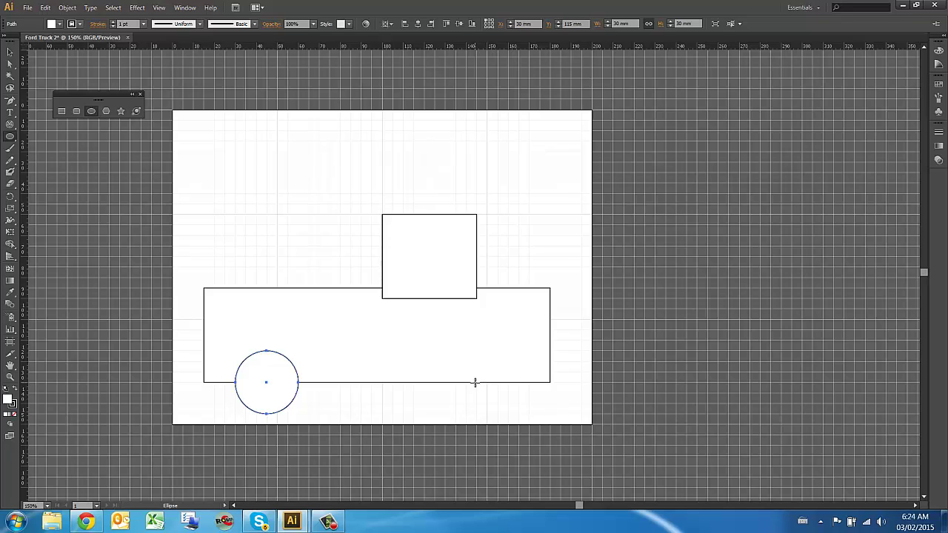
left_click_drag(476, 382, 499, 414)
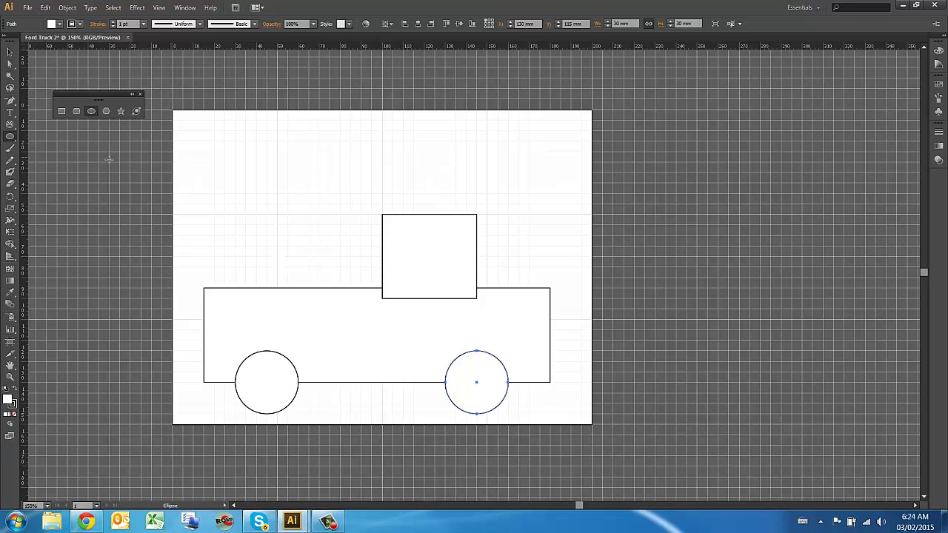
Draw a tall rounded rectangle, then create a 20 × 30 mm rounded rectangle with corner radius 7
left_click(76, 112)
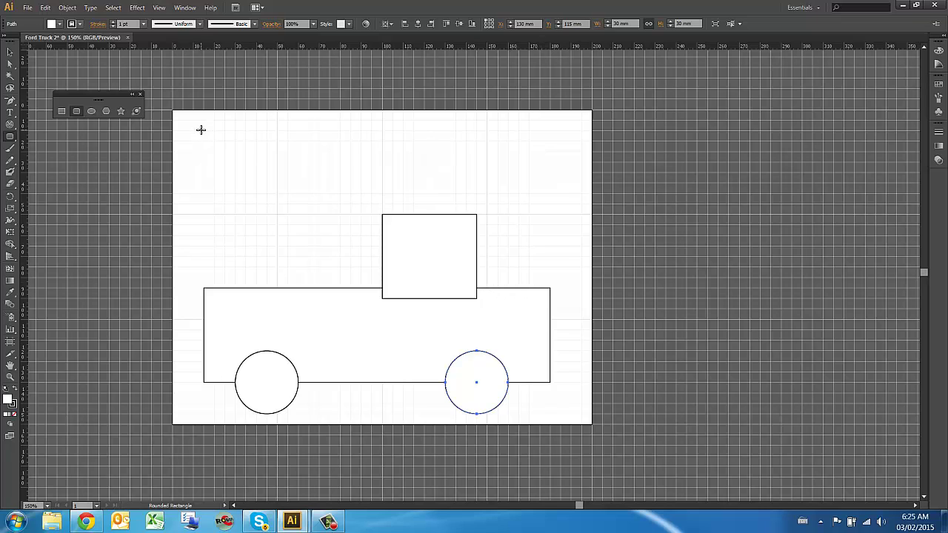
left_click_drag(201, 130, 261, 220)
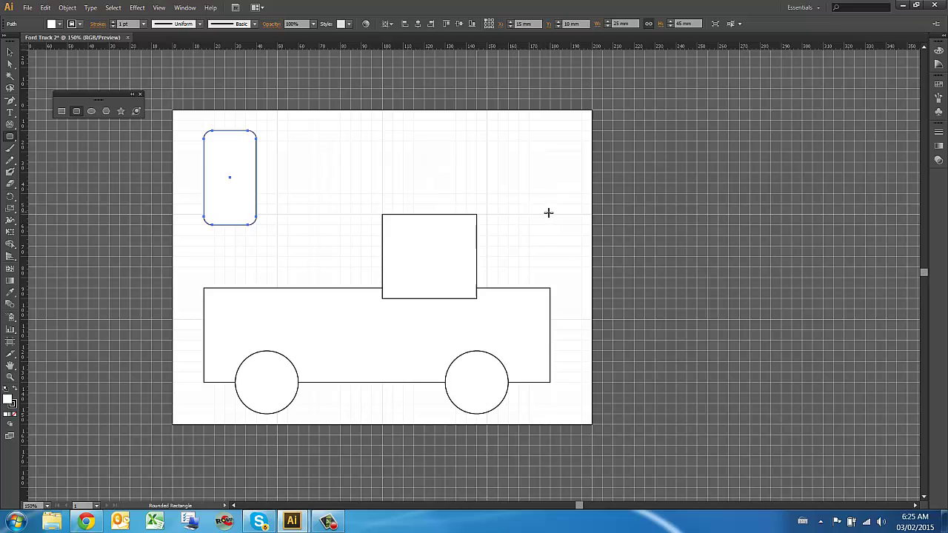
left_click(549, 183)
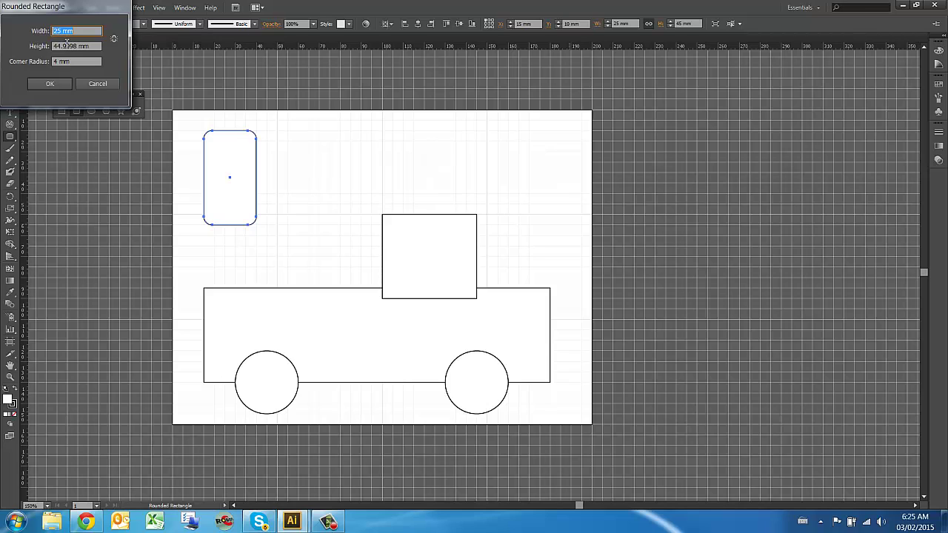
type("20")
key("Tab")
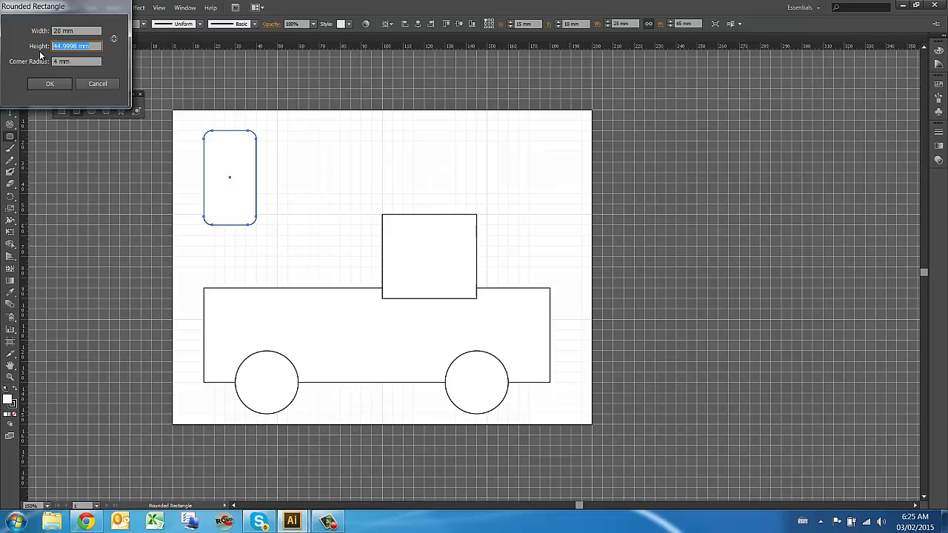
type("30")
key("Tab")
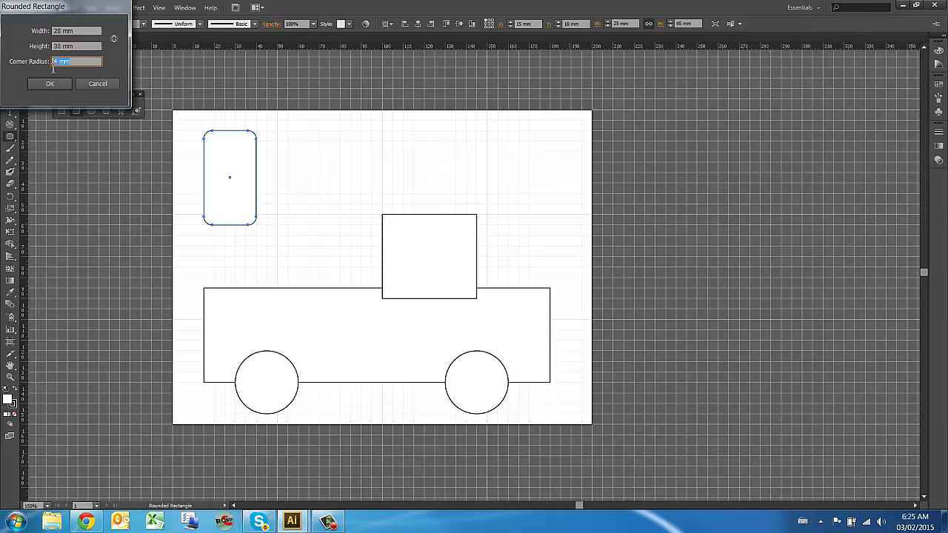
type("7")
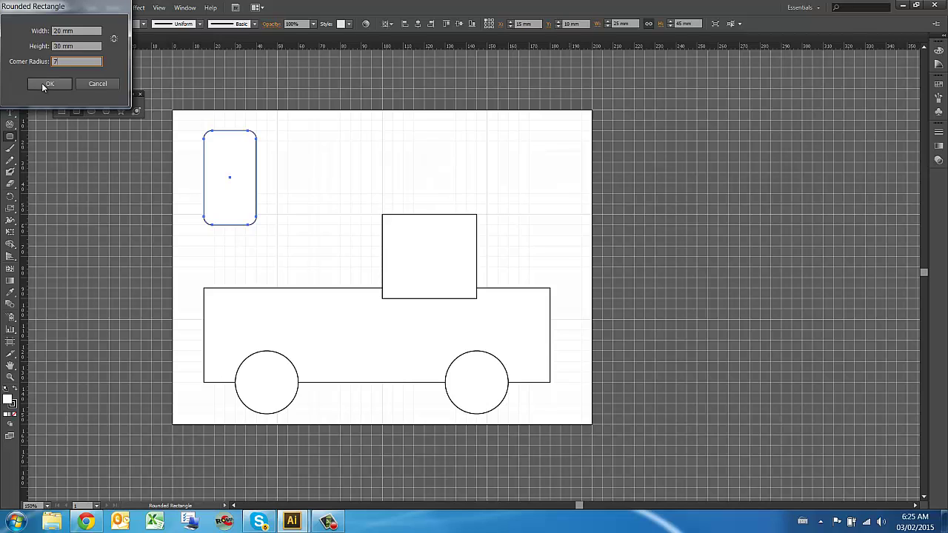
left_click(43, 85)
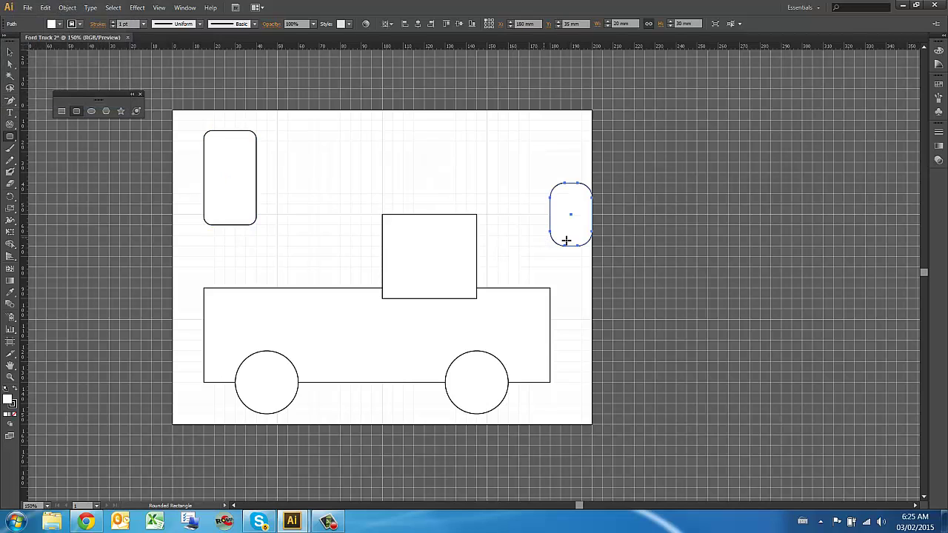
Scale the small rounded rectangle to 15 × 22.5 mm and move it beside the left wheel
left_click(12, 54)
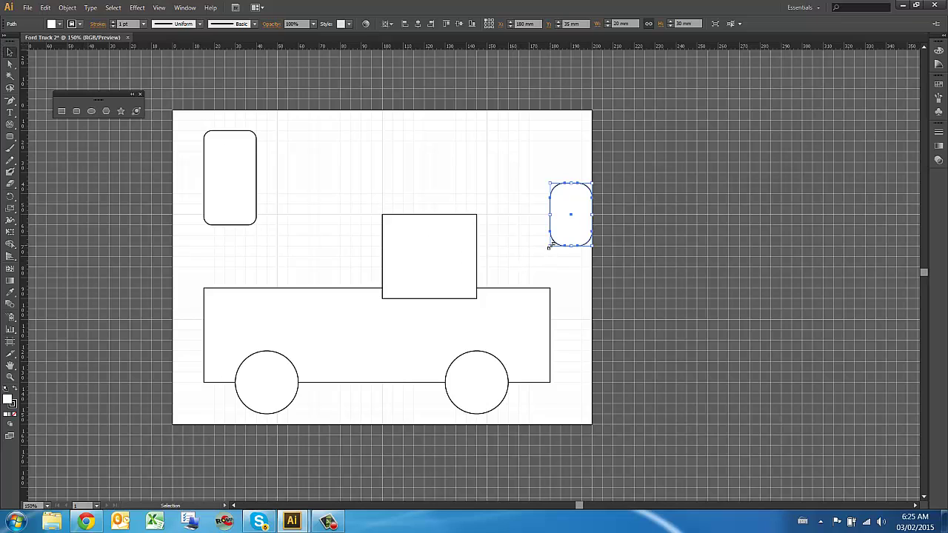
mouse_move(549, 246)
left_mouse_down()
mouse_move(567, 229)
mouse_move(513, 278)
mouse_move(567, 228)
mouse_move(564, 238)
left_mouse_up()
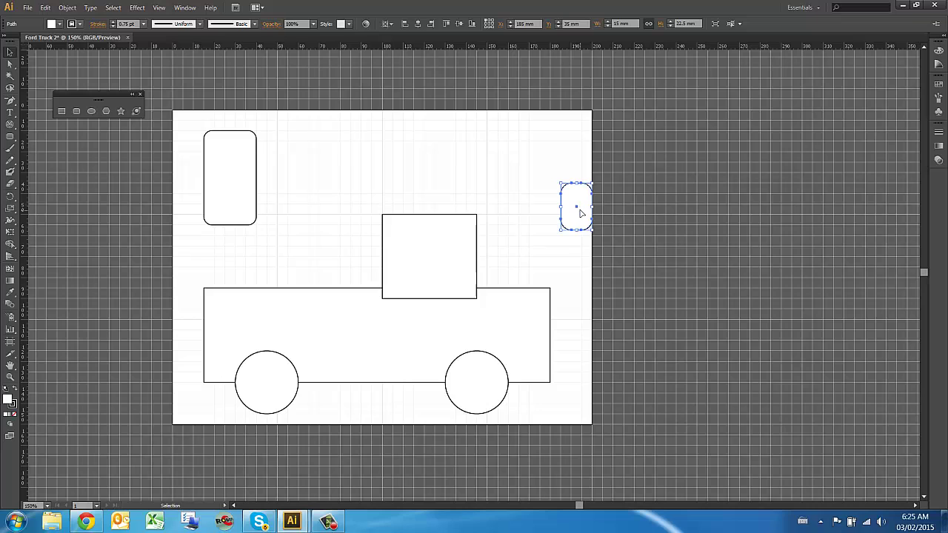
left_click_drag(581, 213, 210, 375)
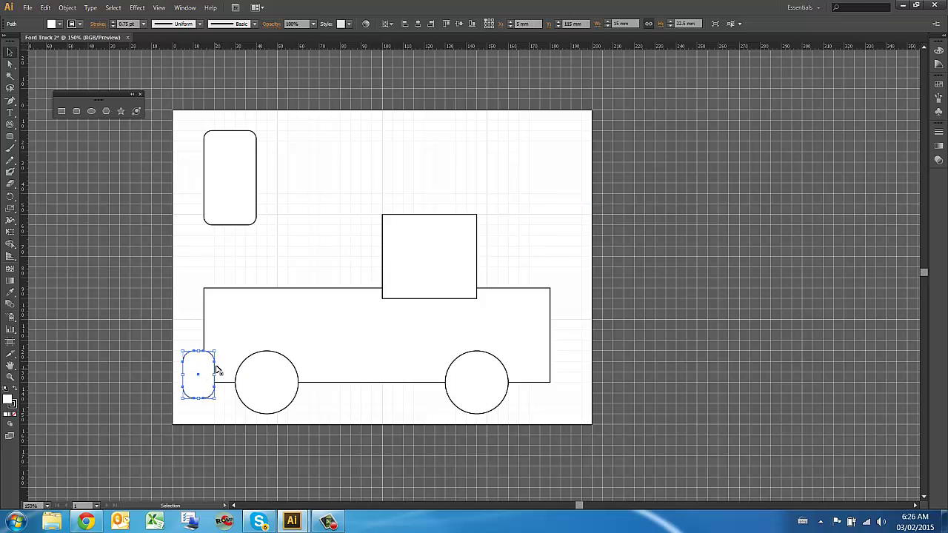
Turn off Snap to Grid, nudge the small rounded rectangle right and narrow it to about 13 mm
left_click(158, 8)
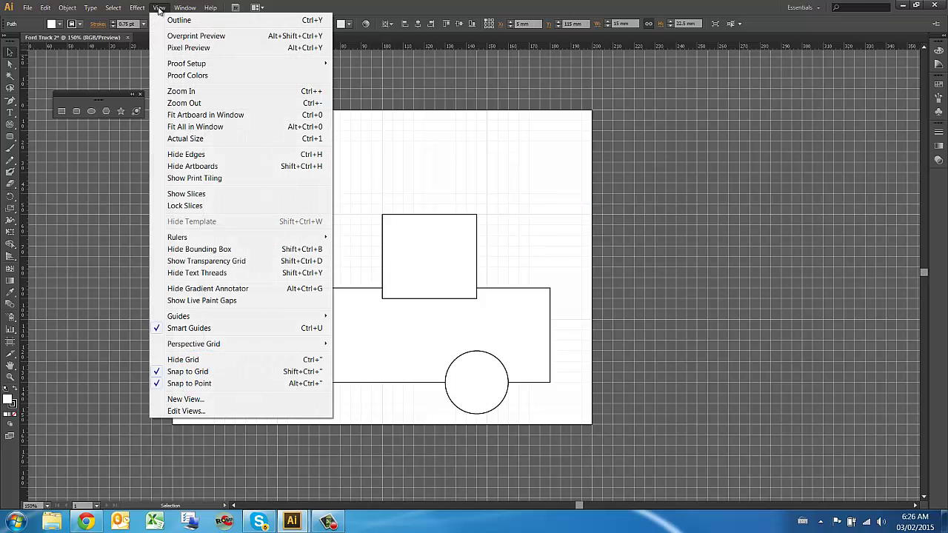
left_click(157, 372)
left_click_drag(198, 379, 208, 374)
left_click(145, 340)
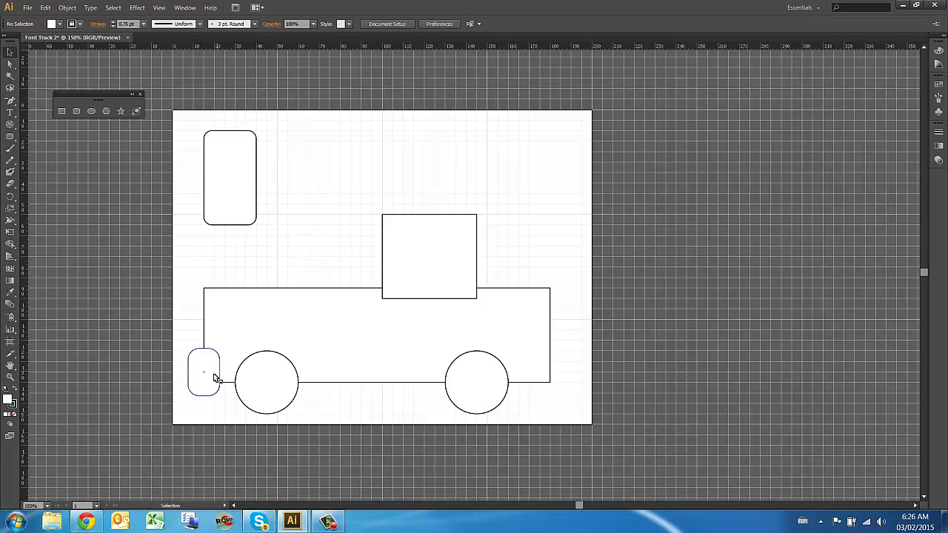
left_click(205, 398)
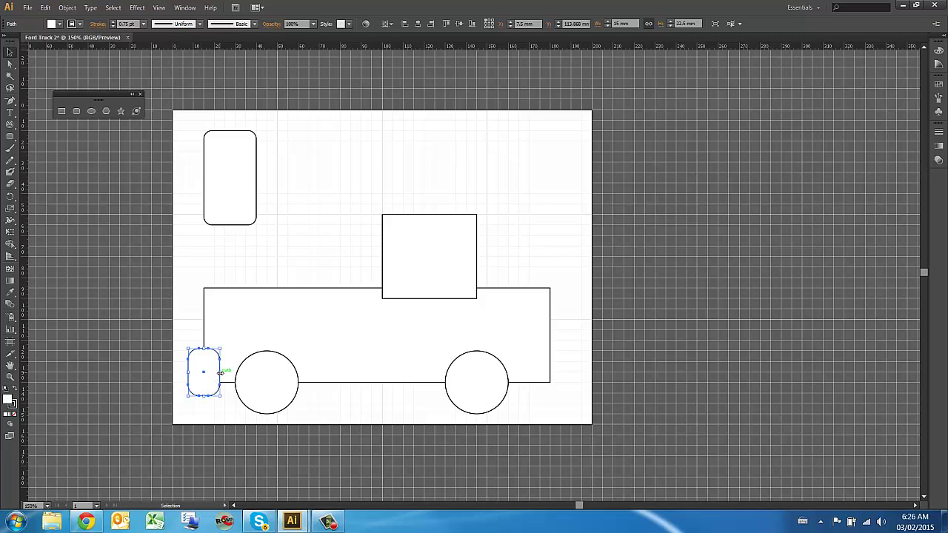
left_click_drag(220, 373, 217, 373)
left_click(313, 181)
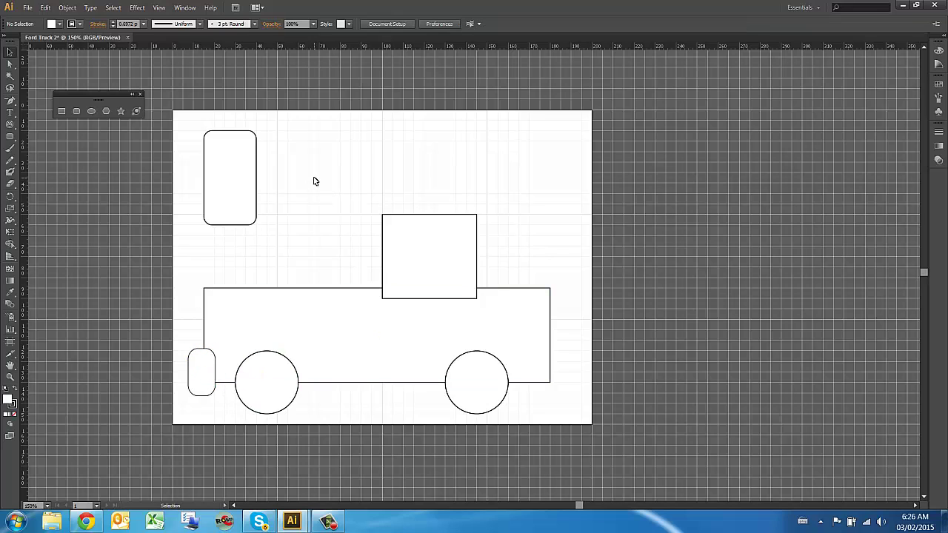
Copy the small rounded rectangle and place the duplicate at the truck body's lower-right end as a bumper
left_click(189, 392)
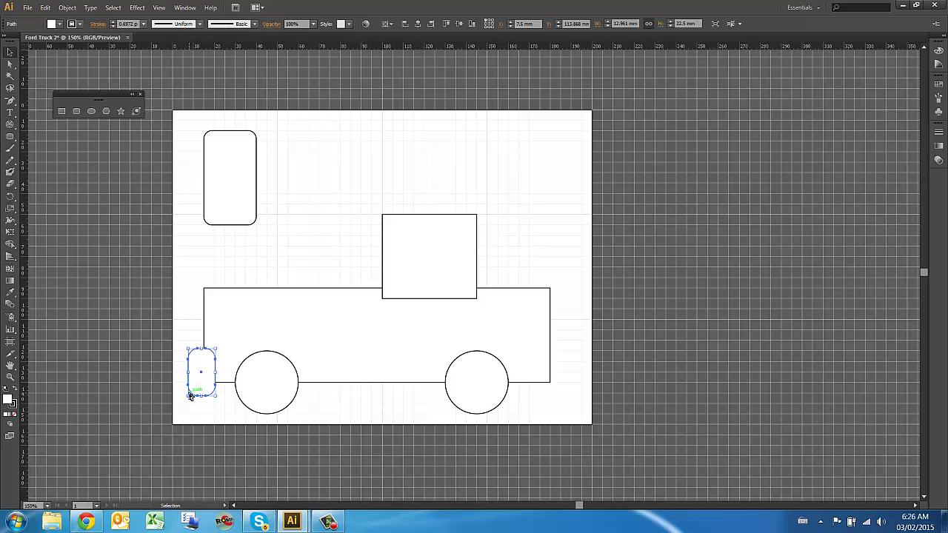
key("ctrl+c")
key("ctrl+v")
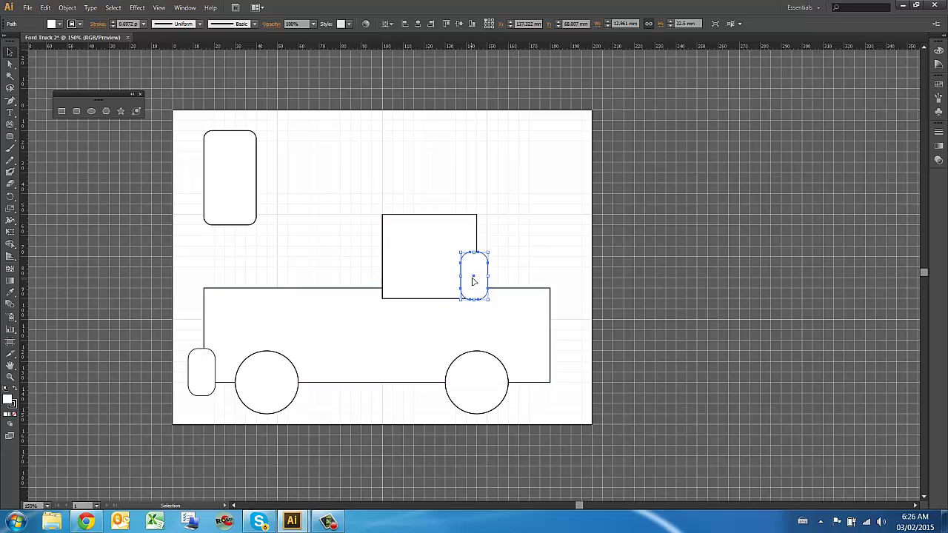
left_click_drag(474, 280, 552, 375)
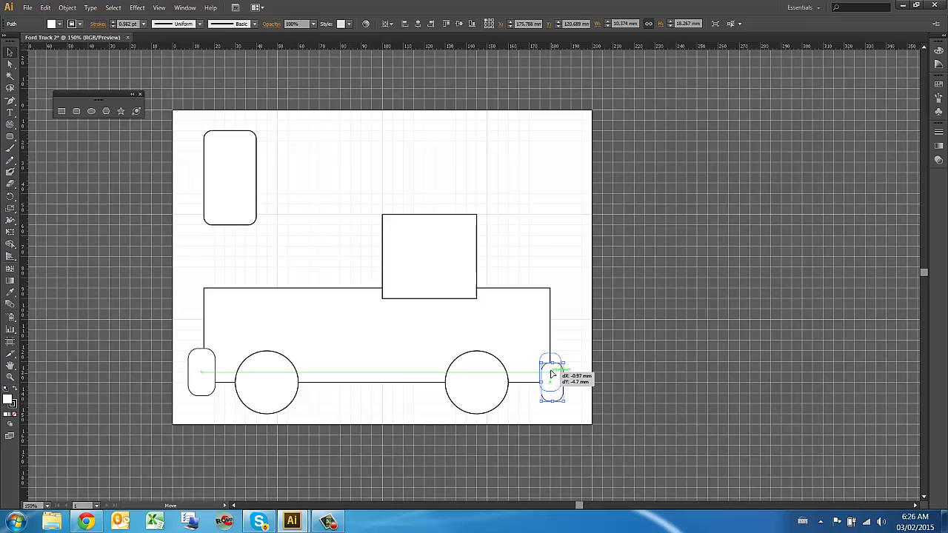
left_click_drag(551, 375, 551, 376)
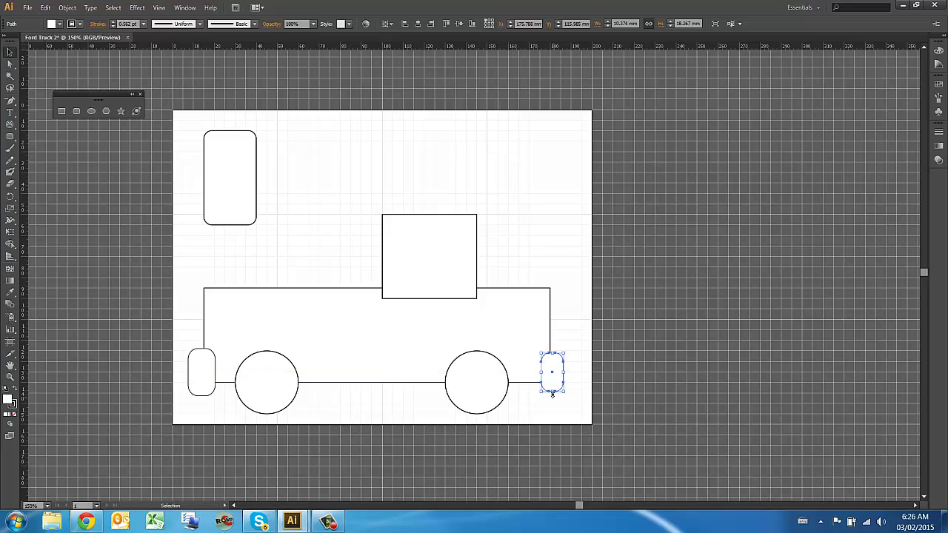
left_click(603, 359)
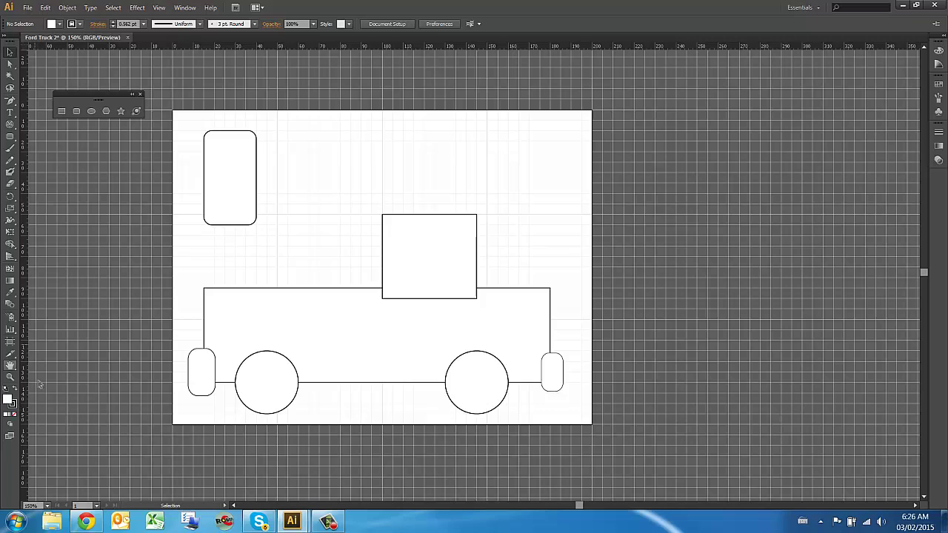
left_click(10, 54)
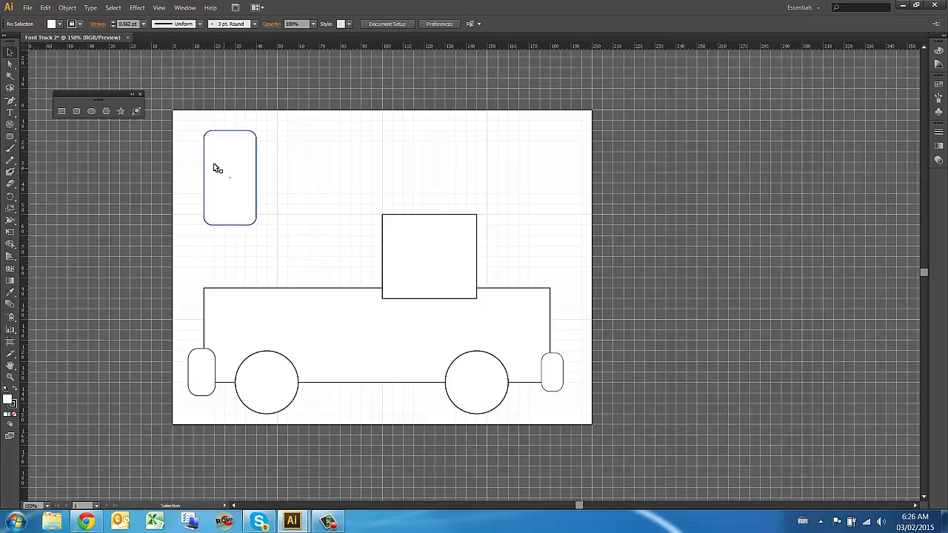
Delete the spare tall rounded rectangle and marquee-select all the truck shapes
left_click(207, 164)
key("Delete")
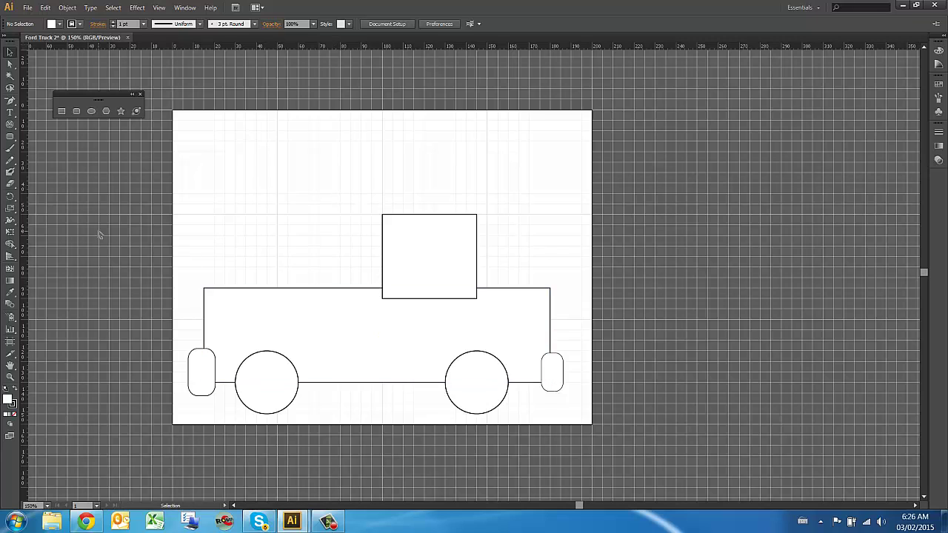
left_click_drag(159, 196, 584, 426)
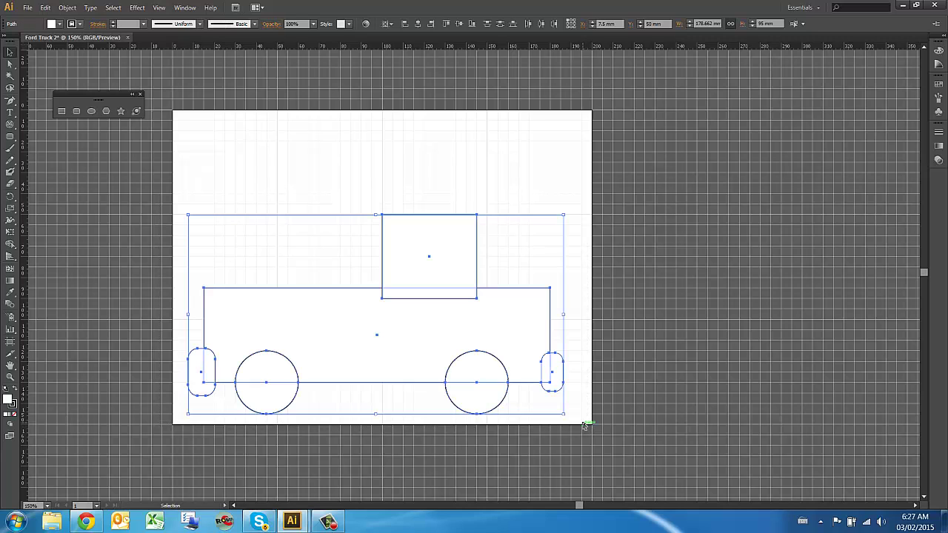
With the Shape Builder tool, merge the cab and both wheels into the truck body
left_click(11, 247)
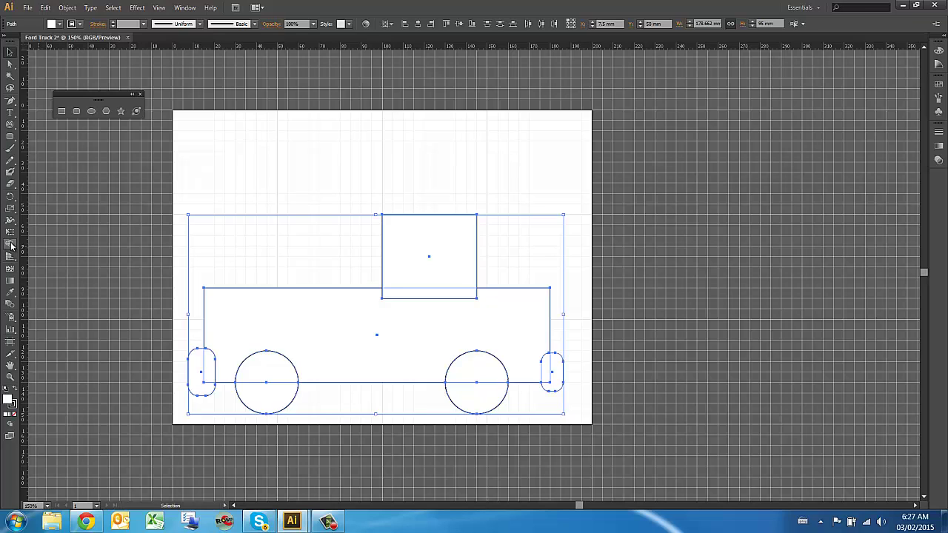
left_click(10, 246)
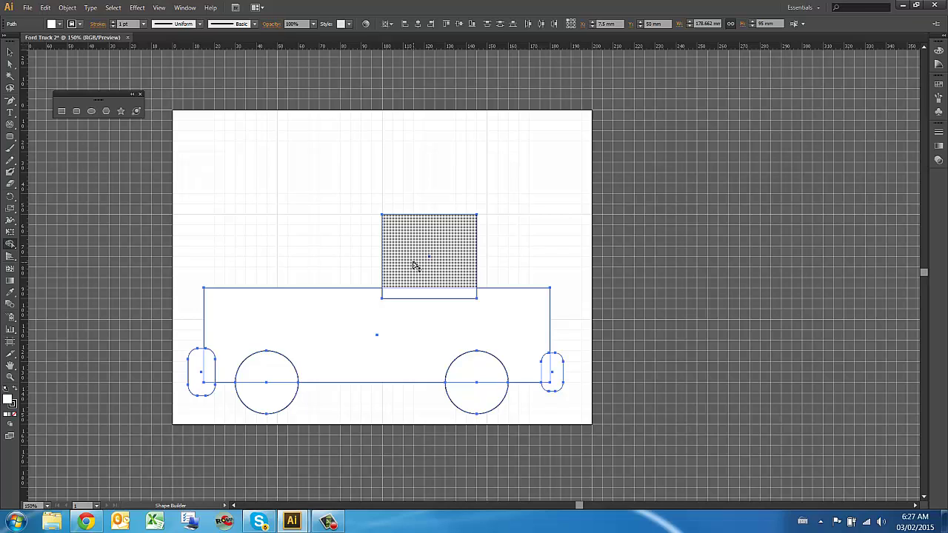
left_click_drag(415, 265, 416, 314)
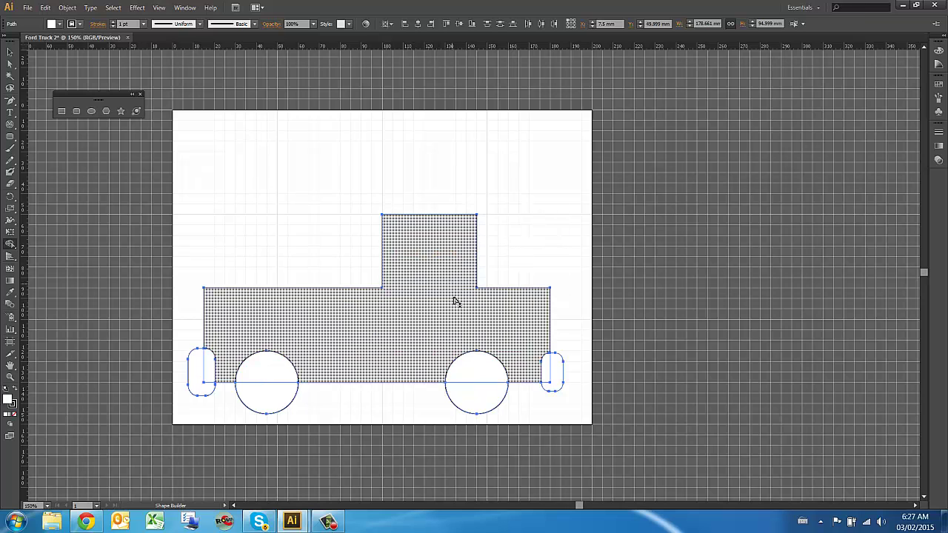
left_click_drag(479, 389, 481, 342)
left_click_drag(265, 393, 269, 333)
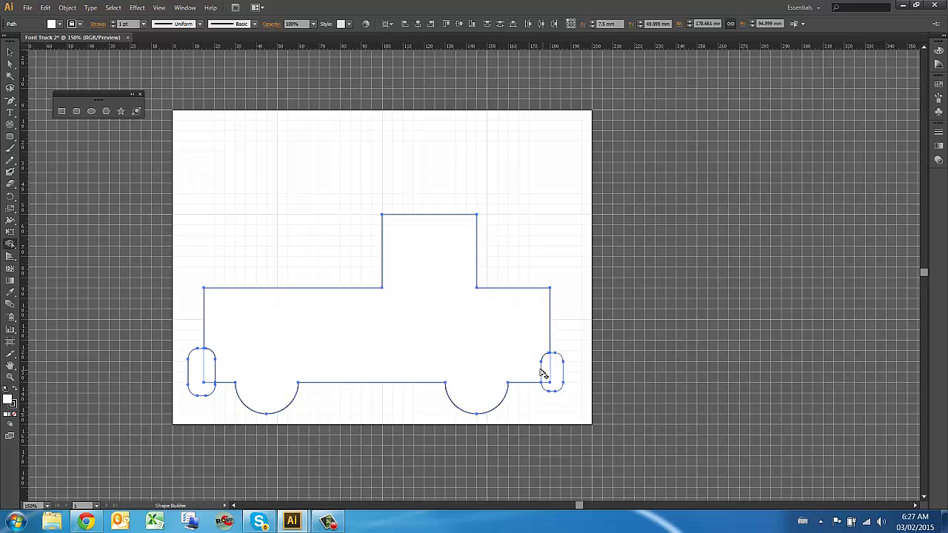
Merge the right and left bumpers into the body, undoing an accidental removal of the left one
left_click_drag(550, 374, 324, 322)
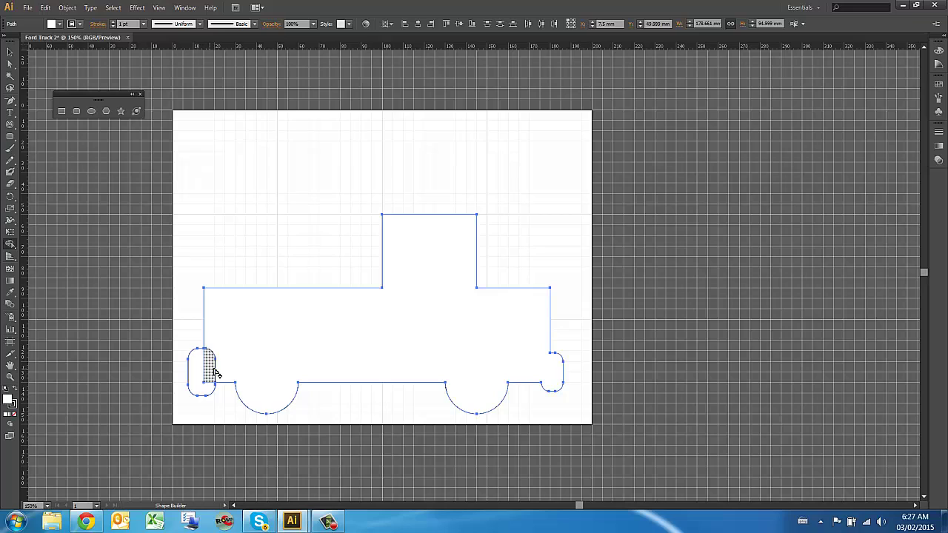
left_click_drag(217, 374, 198, 382)
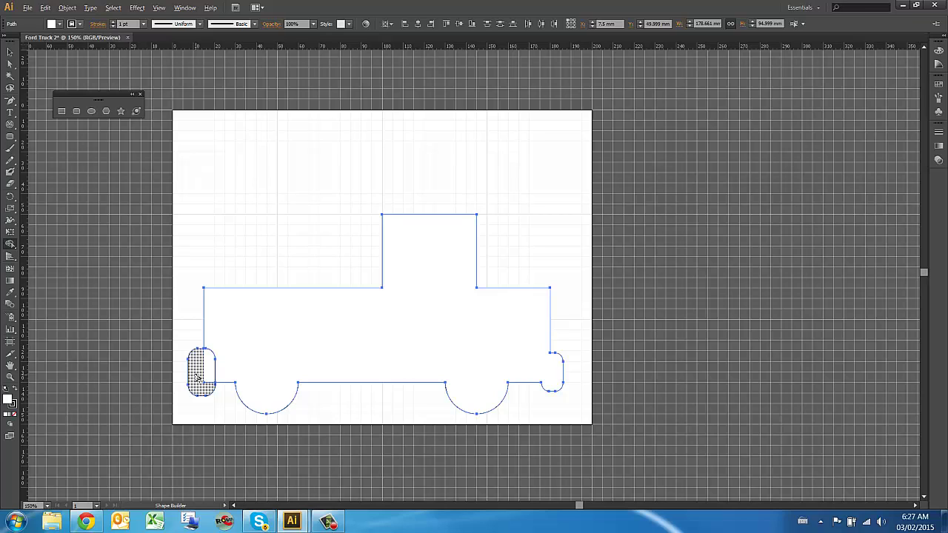
left_click_drag(197, 377, 195, 378)
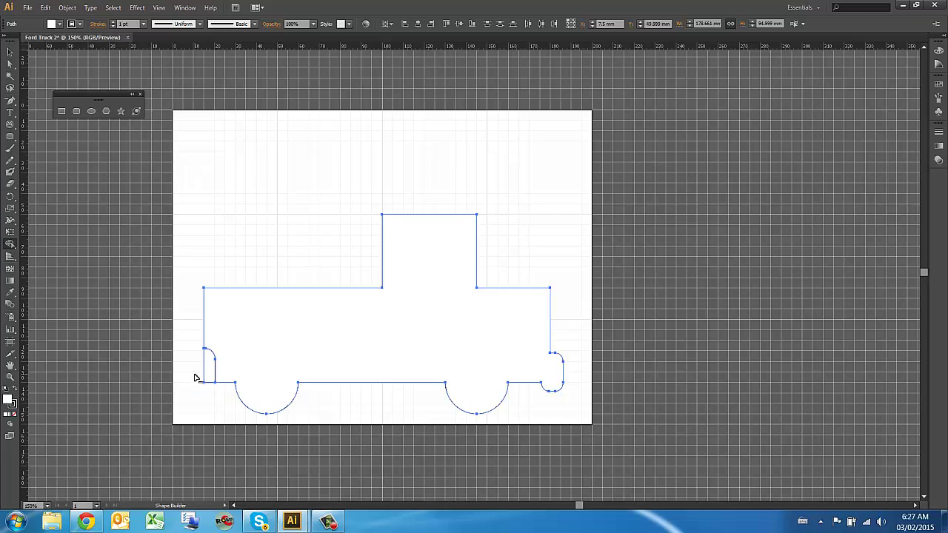
key("ctrl+z")
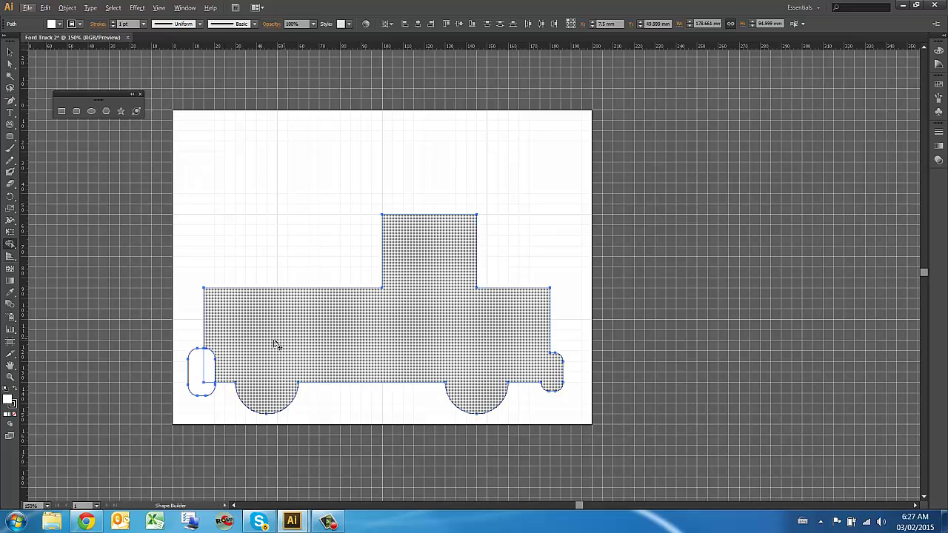
left_click_drag(259, 345, 198, 380)
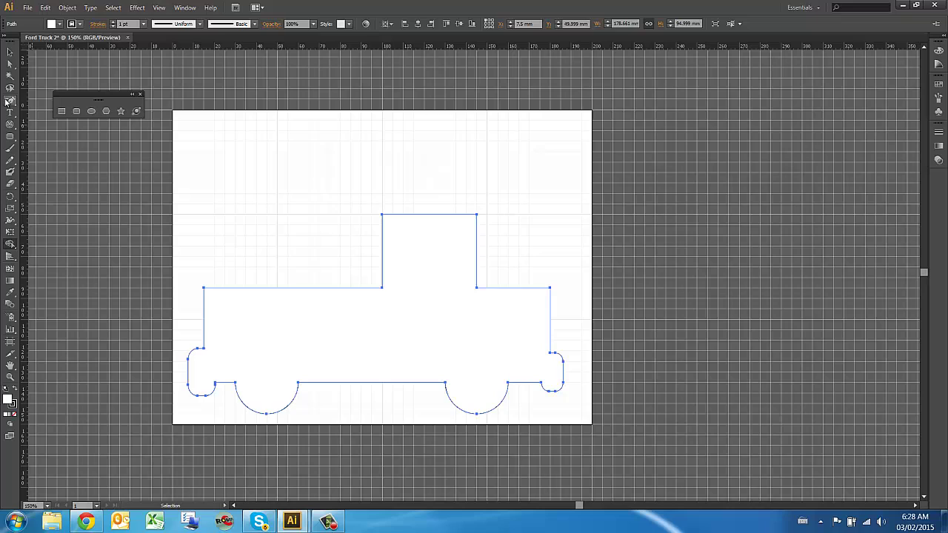
left_click(6, 53)
Tear the pen tools off into a floating panel and select the Pen tool
left_click(8, 55)
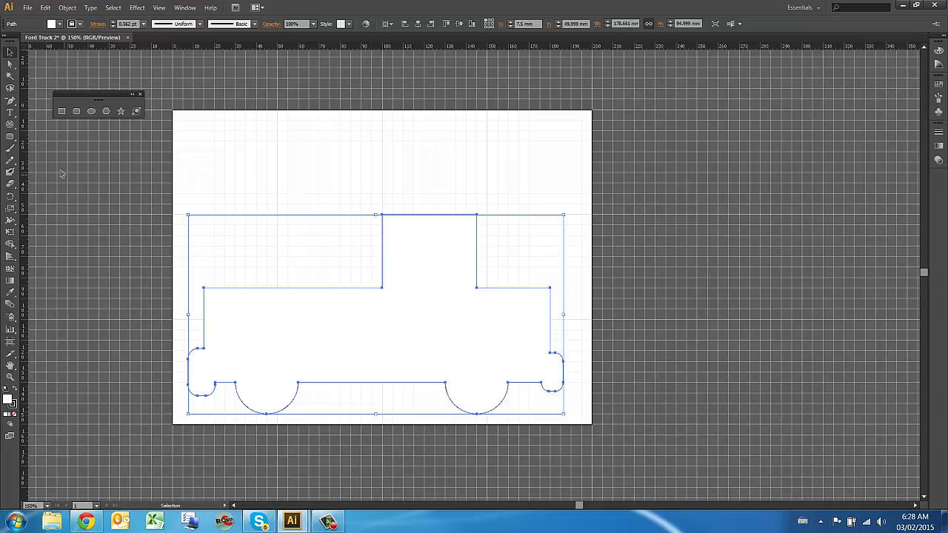
left_click(13, 106)
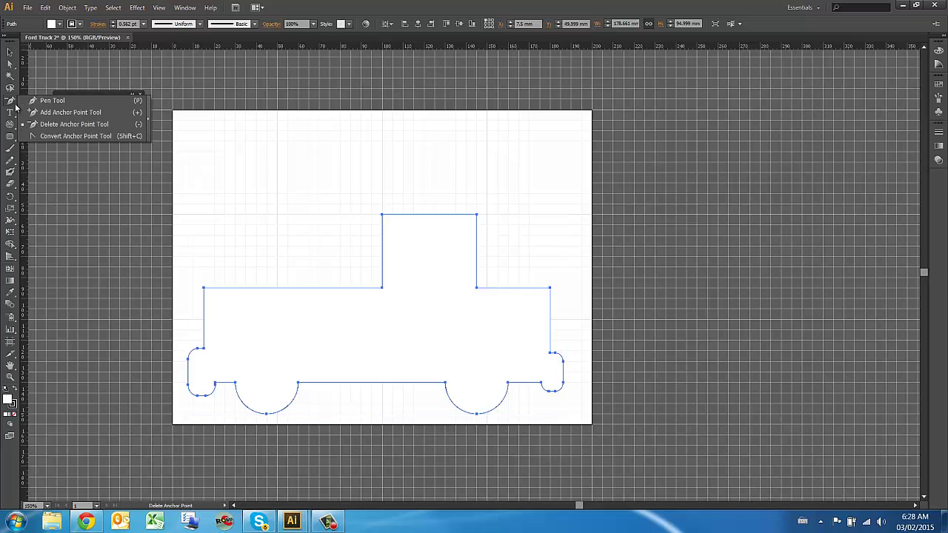
left_click(149, 123)
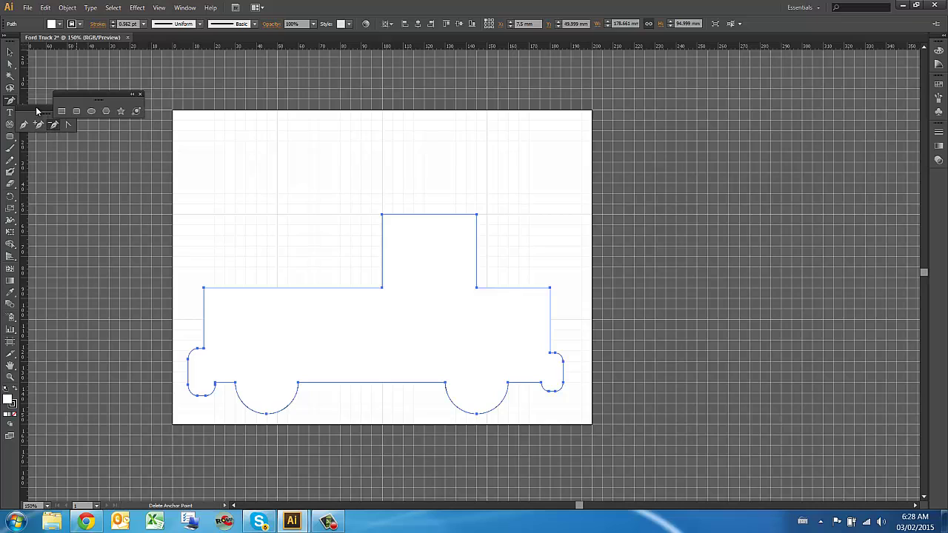
left_click_drag(34, 110, 80, 145)
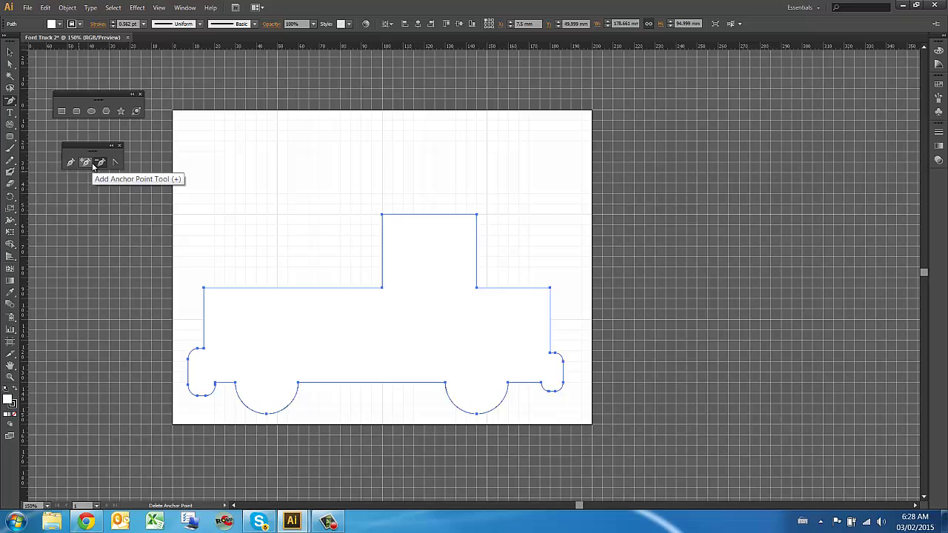
left_click(70, 162)
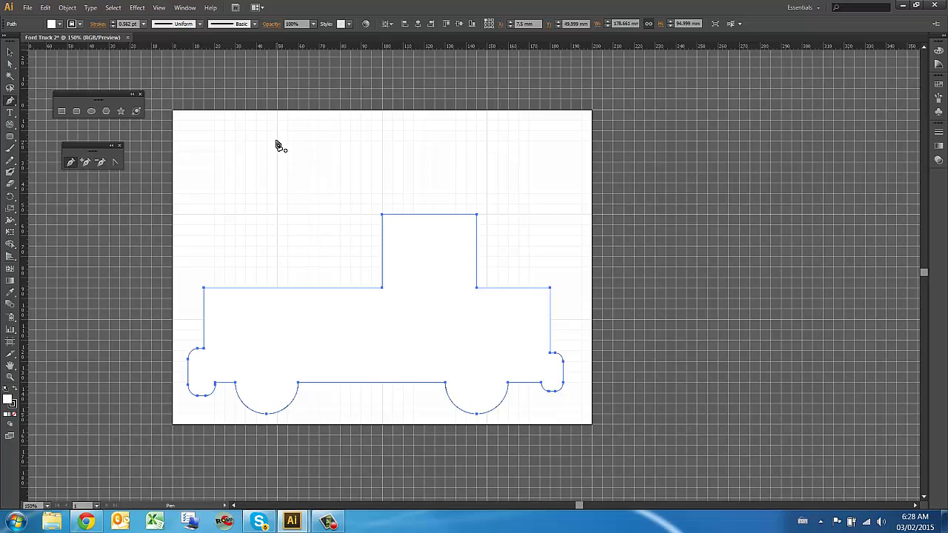
Sketch a practice path of corner and curved anchors above the truck, then undo to stop
left_click(275, 140)
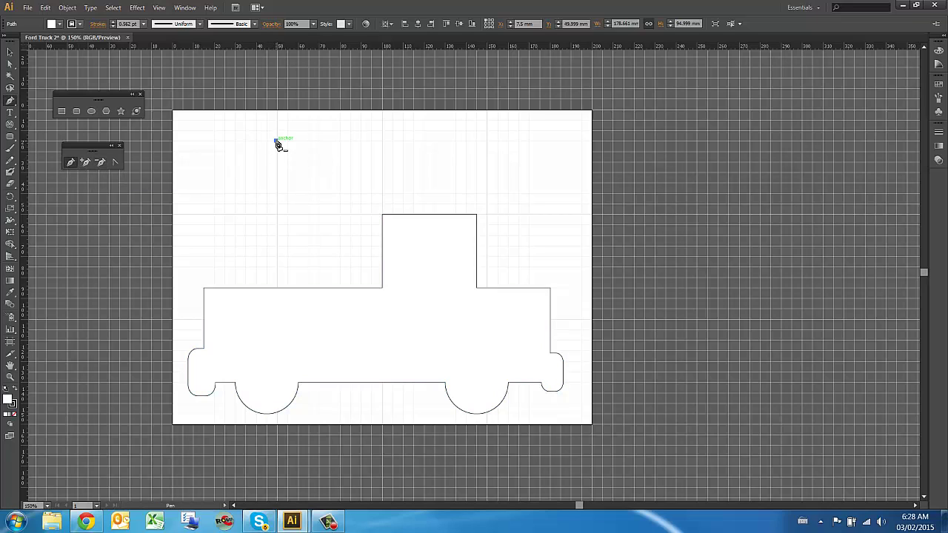
left_click(361, 151)
left_click(342, 191)
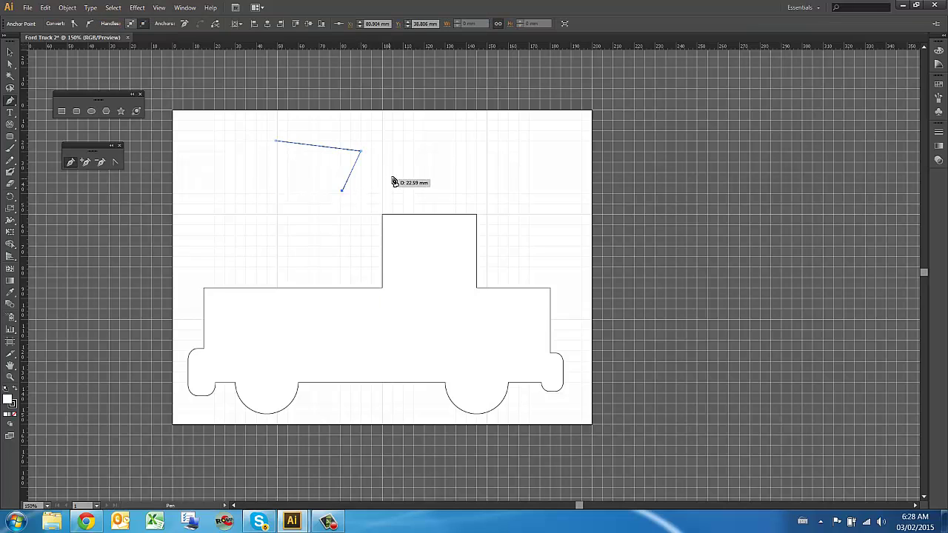
left_click(394, 175)
left_click_drag(437, 153, 466, 171)
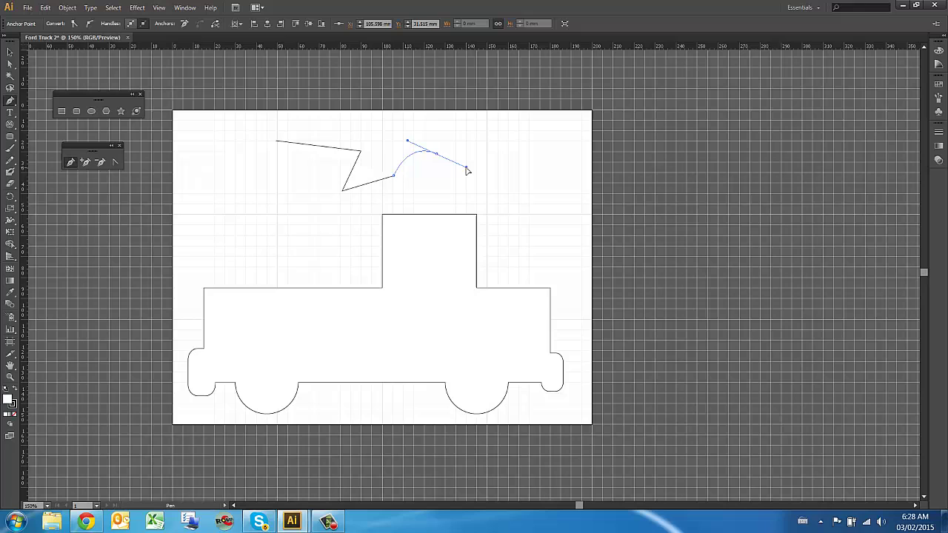
left_click_drag(486, 201, 582, 220)
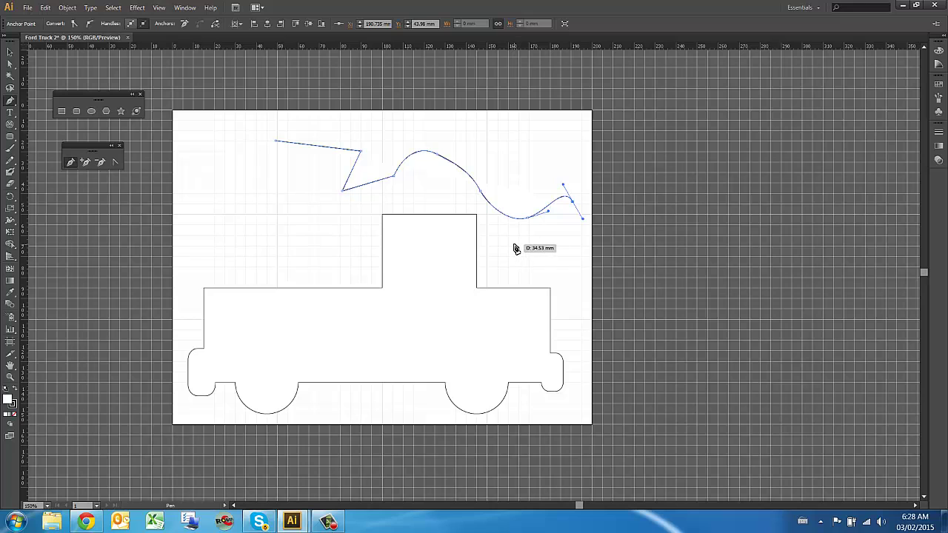
key("ctrl+z")
key("ctrl+z")
key("ctrl+z")
key("ctrl+z")
key("ctrl+z")
key("ctrl+z")
key("ctrl+z")
key("ctrl+z")
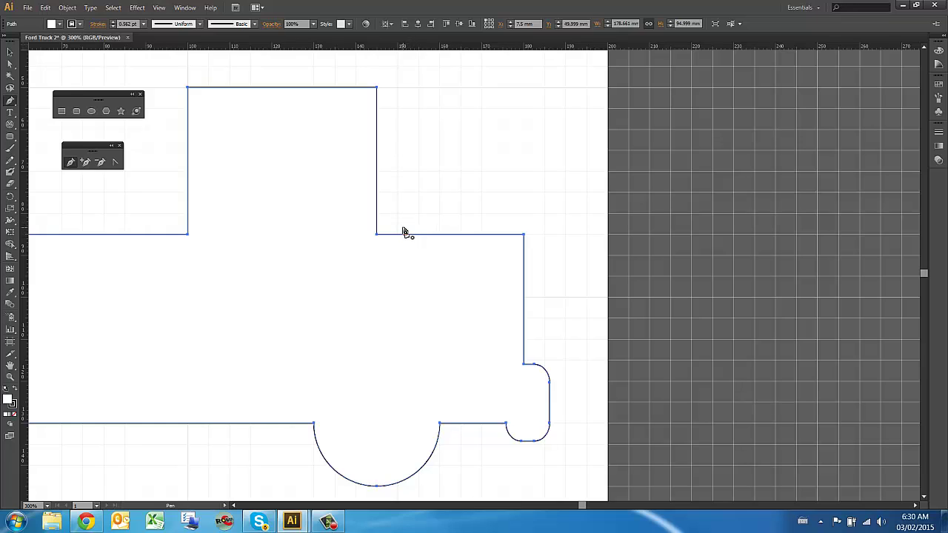
Pen-draw a hood line from beside the cab, sloping down and curving onto the front edge
left_click(399, 224)
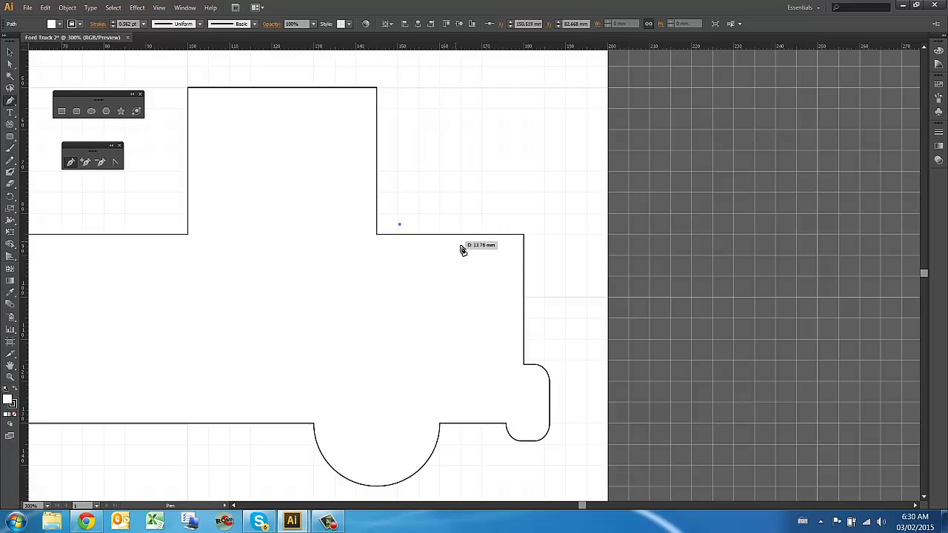
left_click(497, 258)
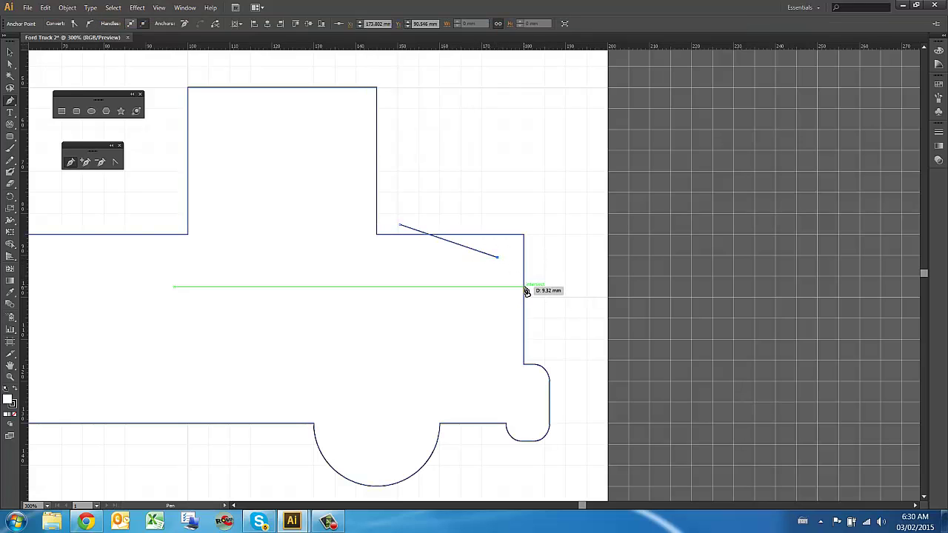
left_click_drag(524, 287, 9, 53)
left_click(10, 53)
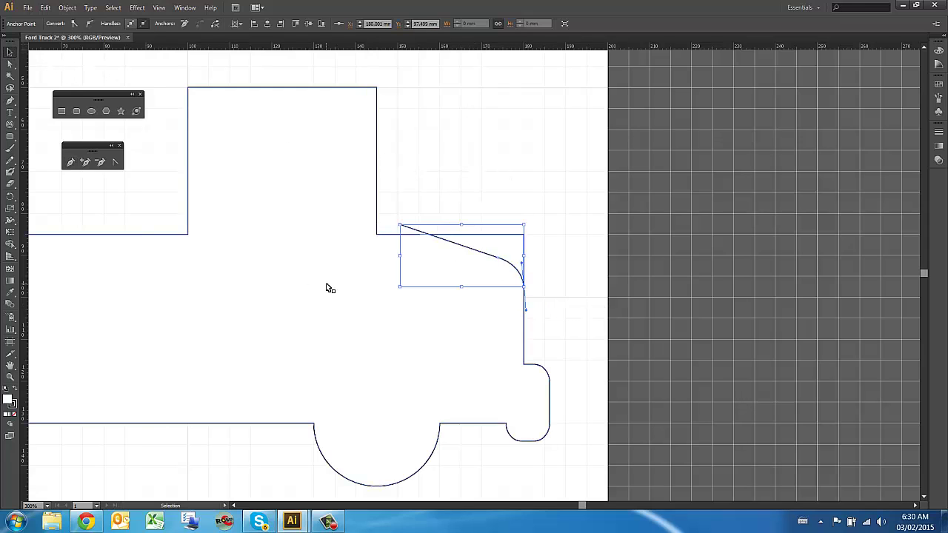
left_click(437, 185)
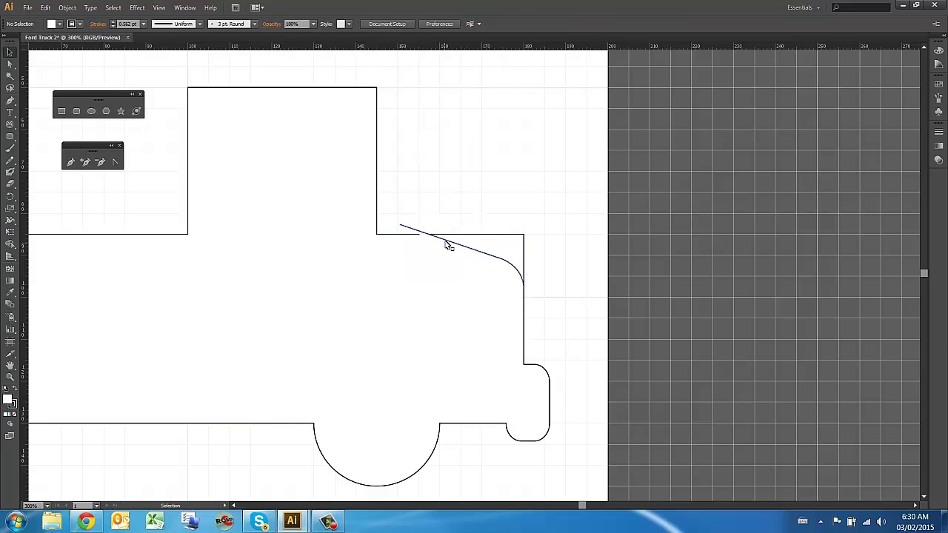
Set the hood line's fill to None so only its stroke shows
left_click(446, 243)
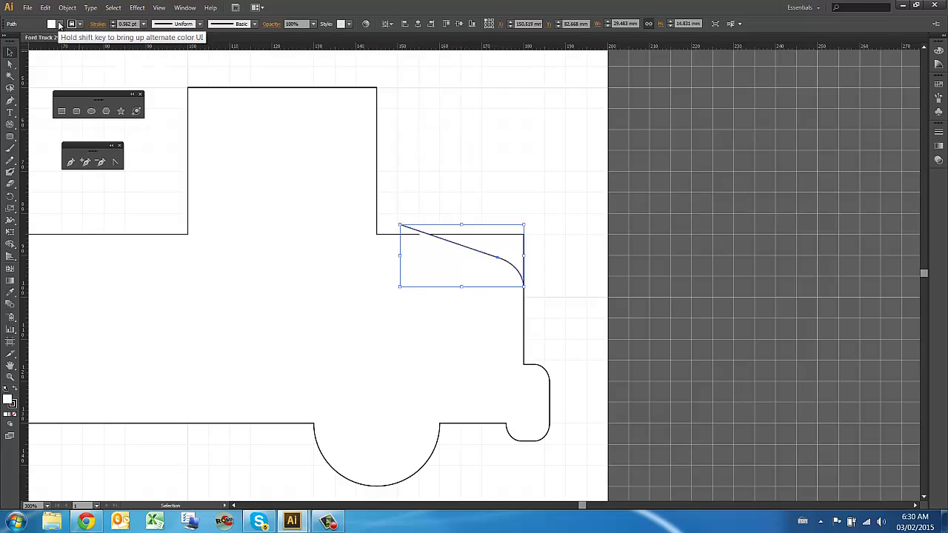
left_click(61, 24)
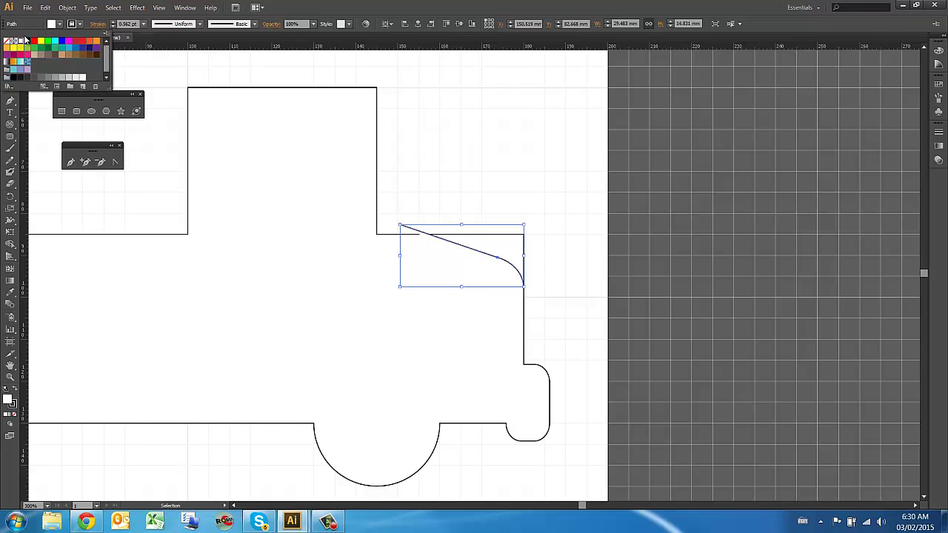
left_click(9, 42)
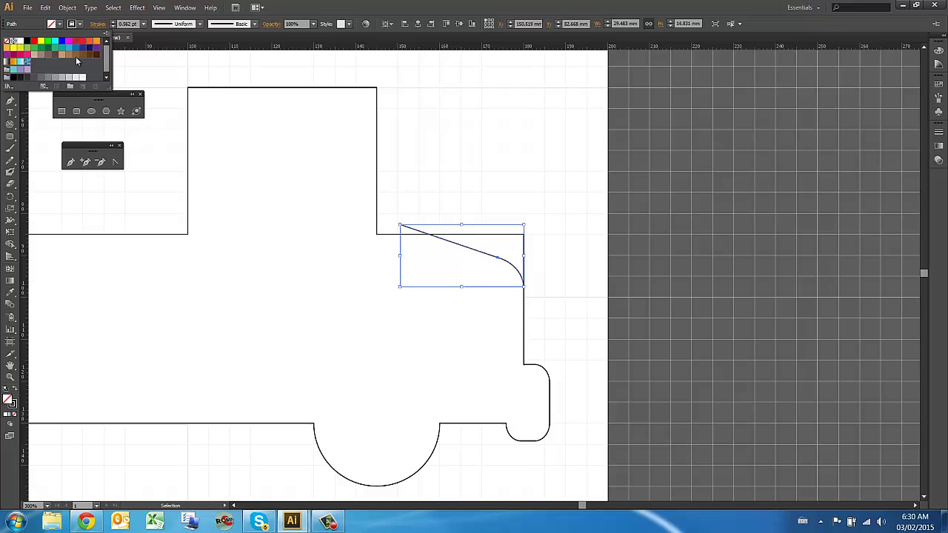
left_click(577, 169)
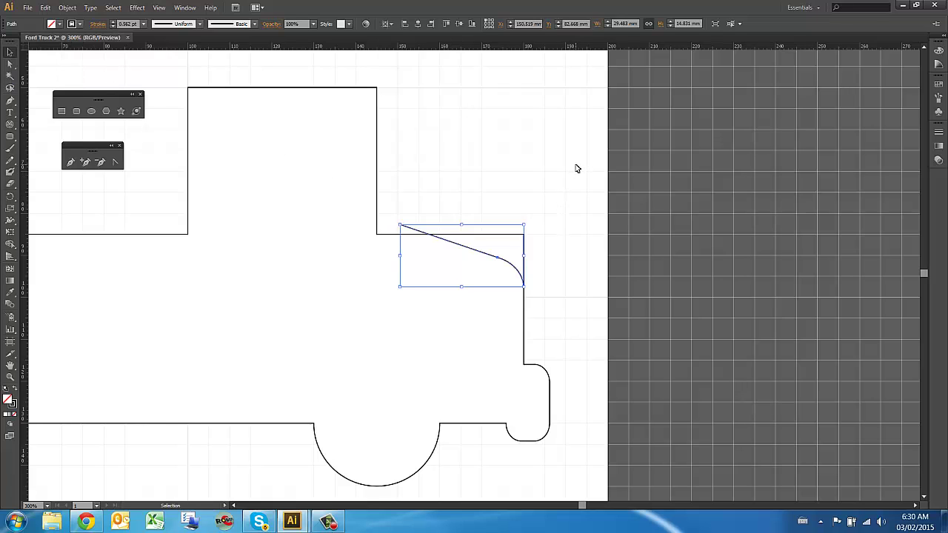
left_click(576, 165)
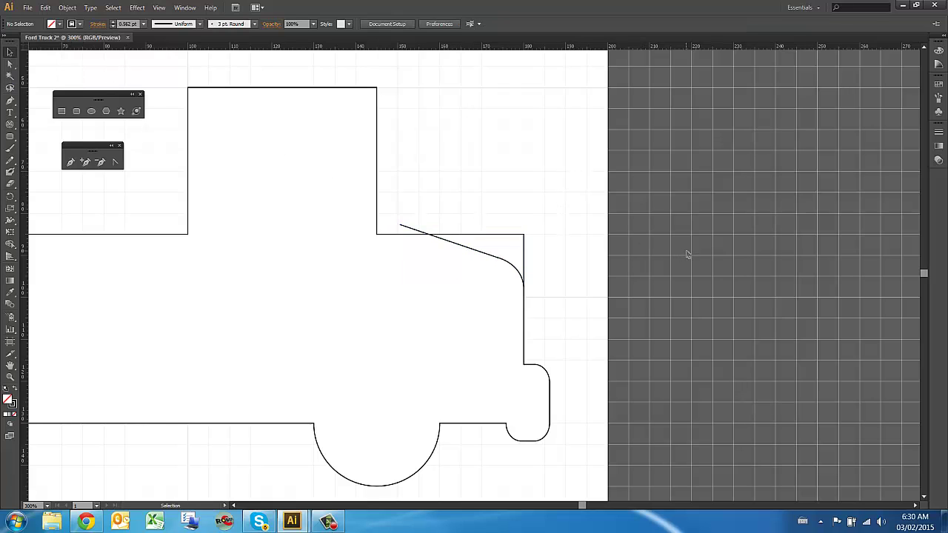
Use Shape Builder on the truck and hood line to delete the front corner sliver and stray stub
scroll(762, 294, "down", 2)
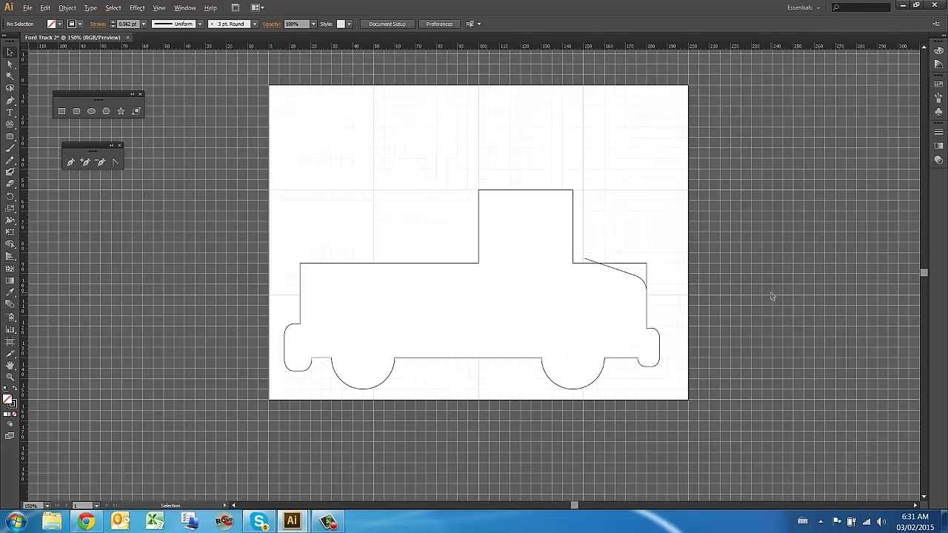
left_click_drag(270, 158, 683, 396)
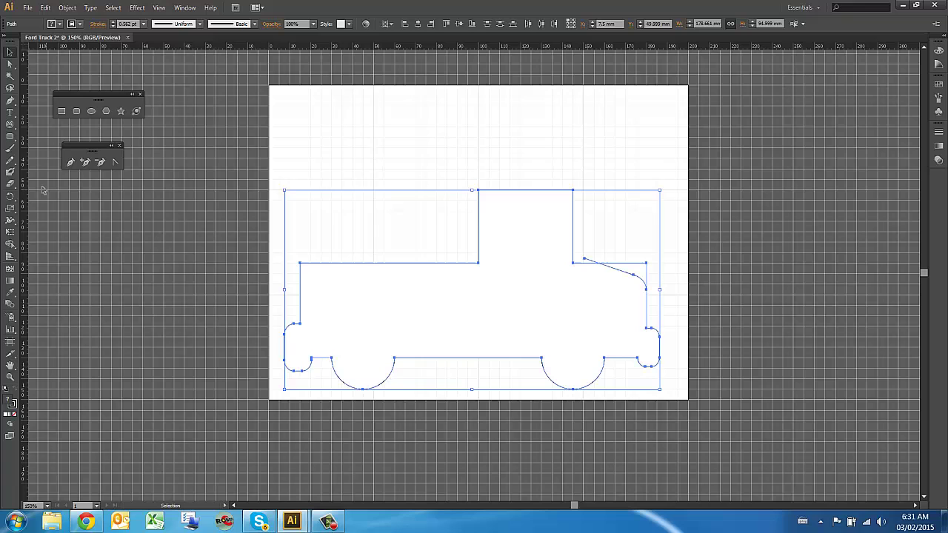
left_click(10, 243)
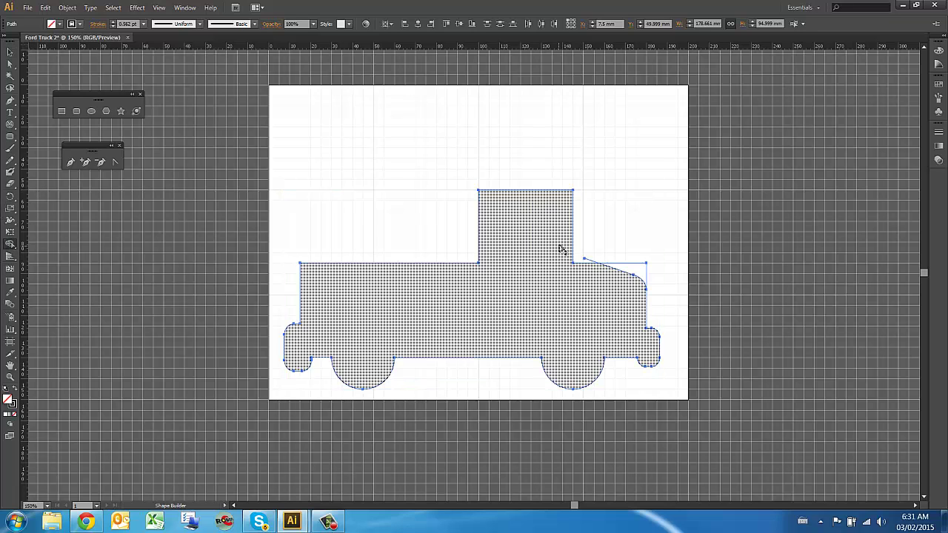
scroll(615, 267, "up", 2)
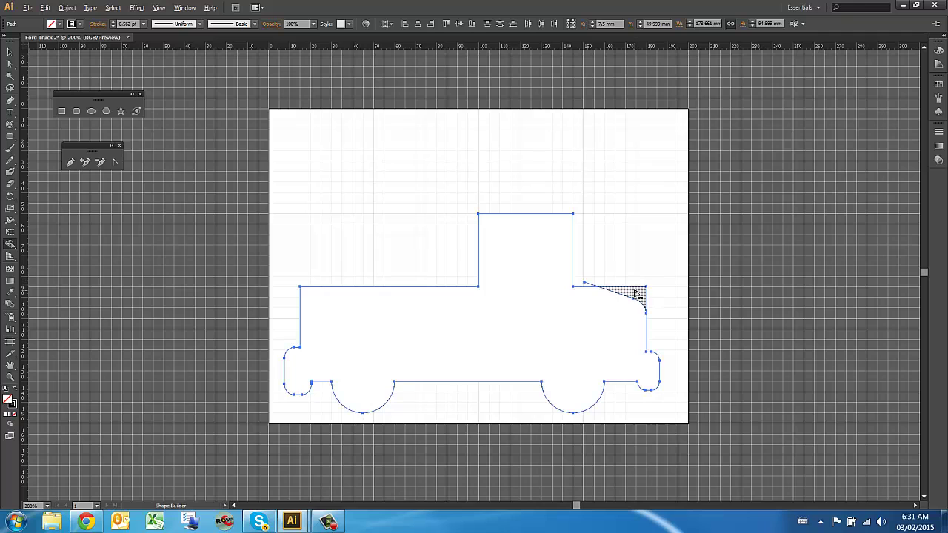
scroll(635, 293, "up", 4)
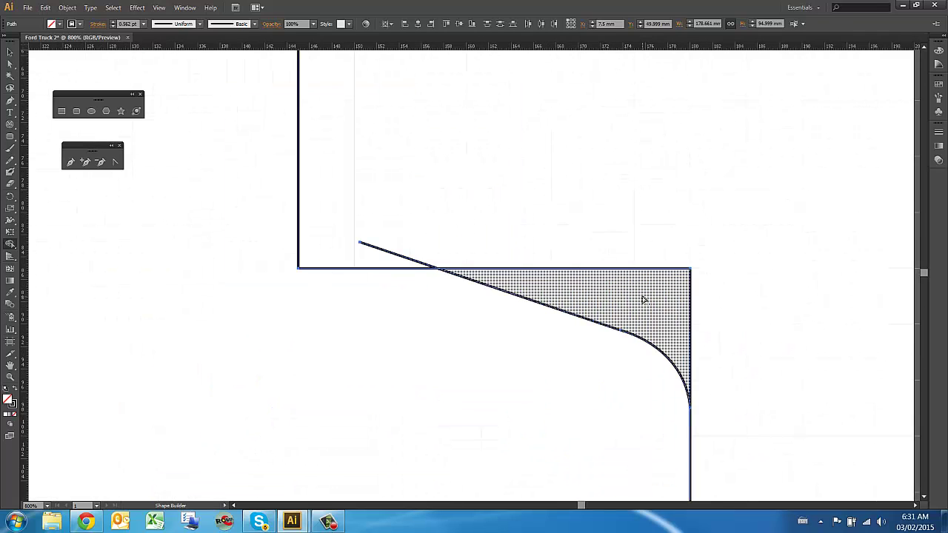
left_click(640, 299, "alt")
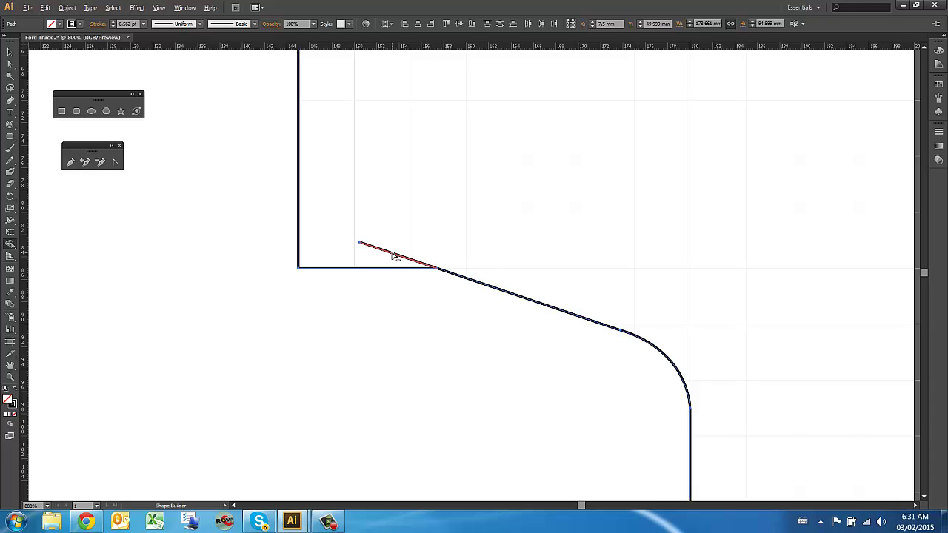
left_click(393, 254, "alt")
scroll(641, 243, "down", 4, "alt")
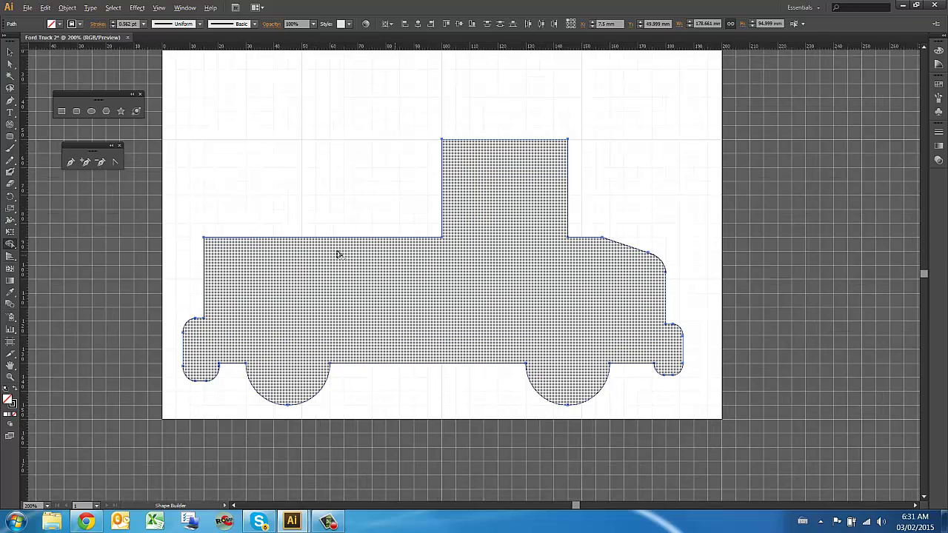
Draw a small circle at the truck body's top-left corner and select it with the body
left_click(91, 111)
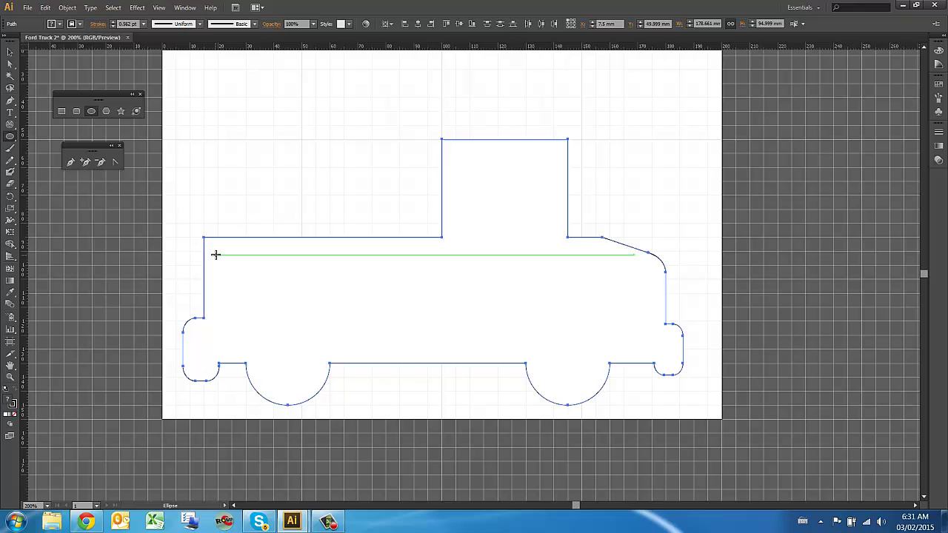
left_click_drag(218, 253, 204, 238)
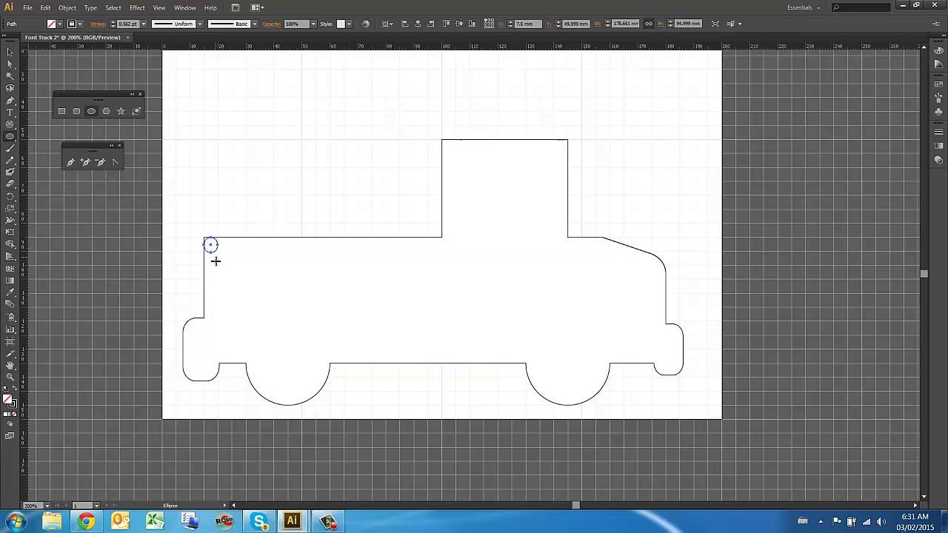
left_click(10, 53)
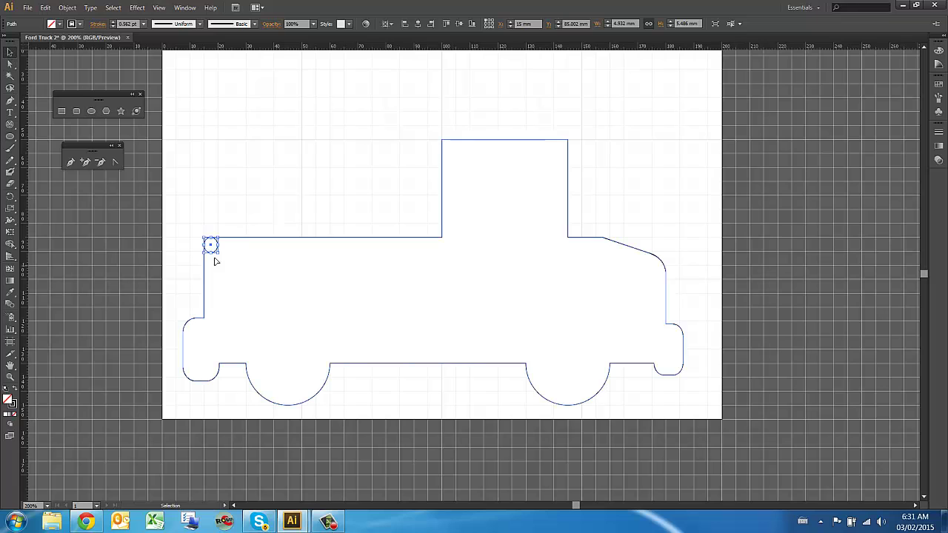
left_click_drag(177, 221, 232, 286)
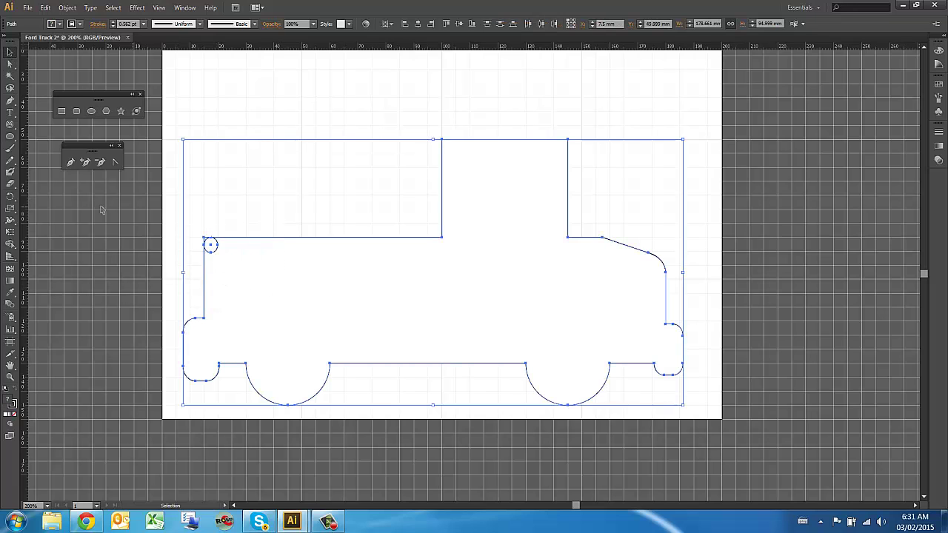
With Shape Builder, delete the square corner outside the circle and merge the circle into the body
left_click(11, 244)
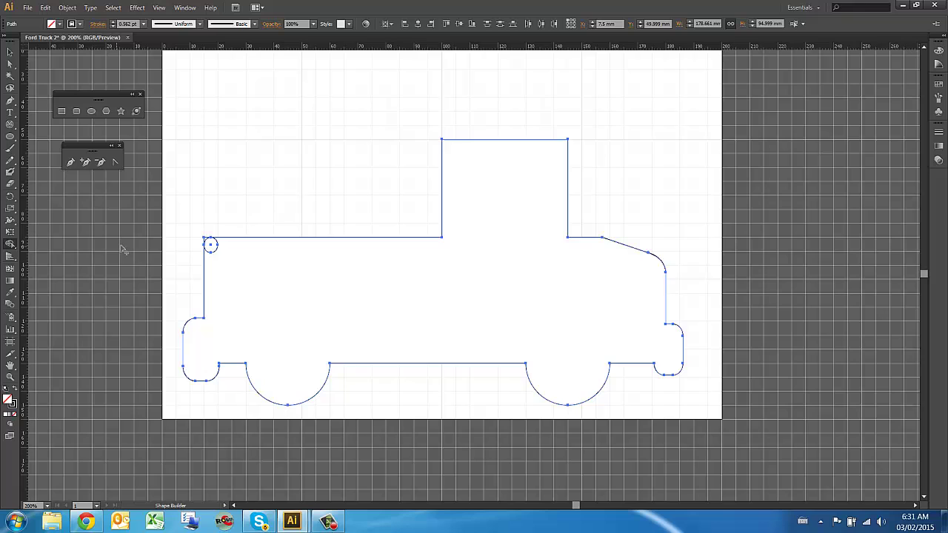
scroll(149, 245, "up", 5)
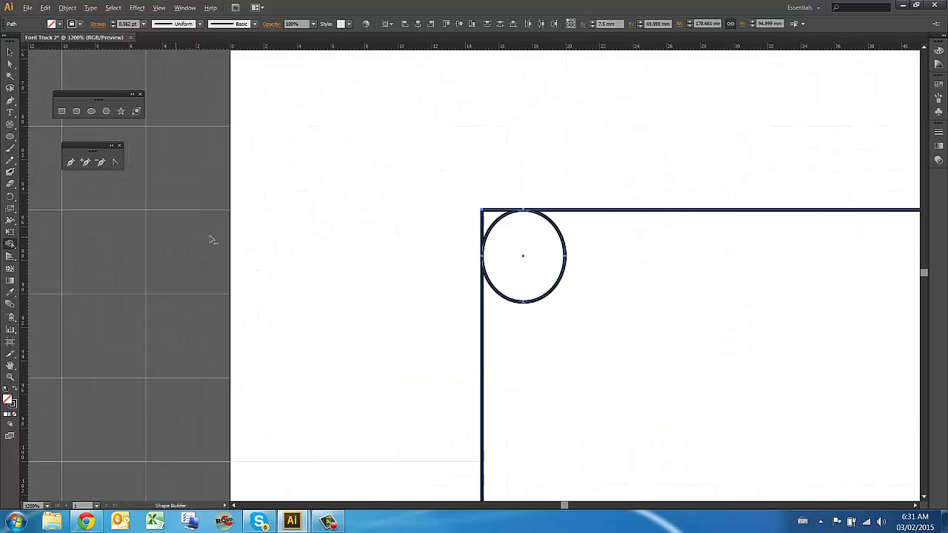
left_click(488, 216, "alt")
left_click(528, 300)
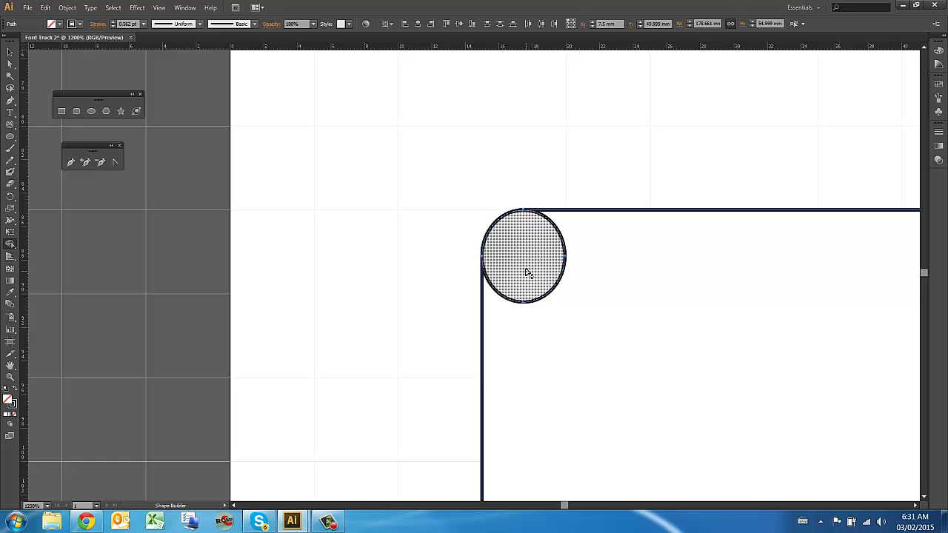
left_click_drag(528, 272, 586, 338)
scroll(362, 252, "down", 2)
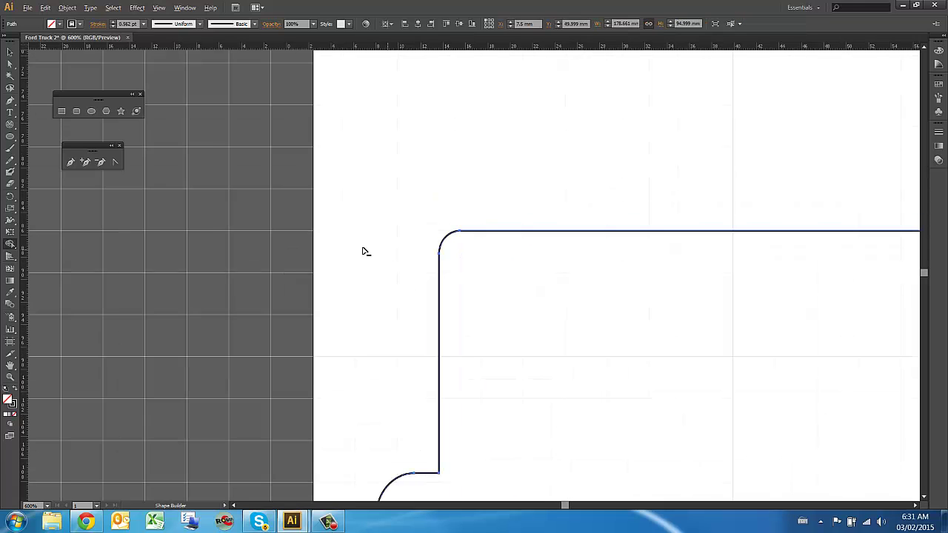
scroll(363, 252, "down", 3)
scroll(467, 220, "down", 1)
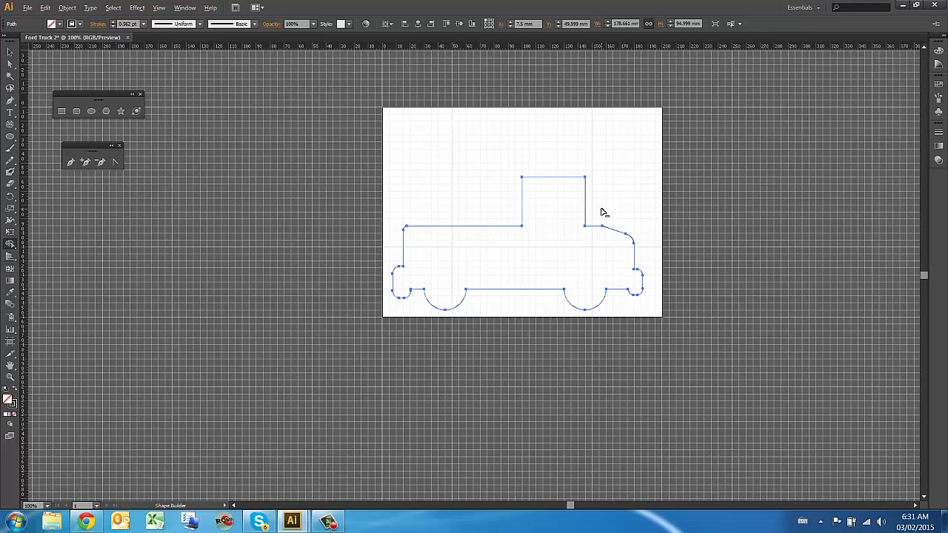
scroll(601, 212, "up", 1)
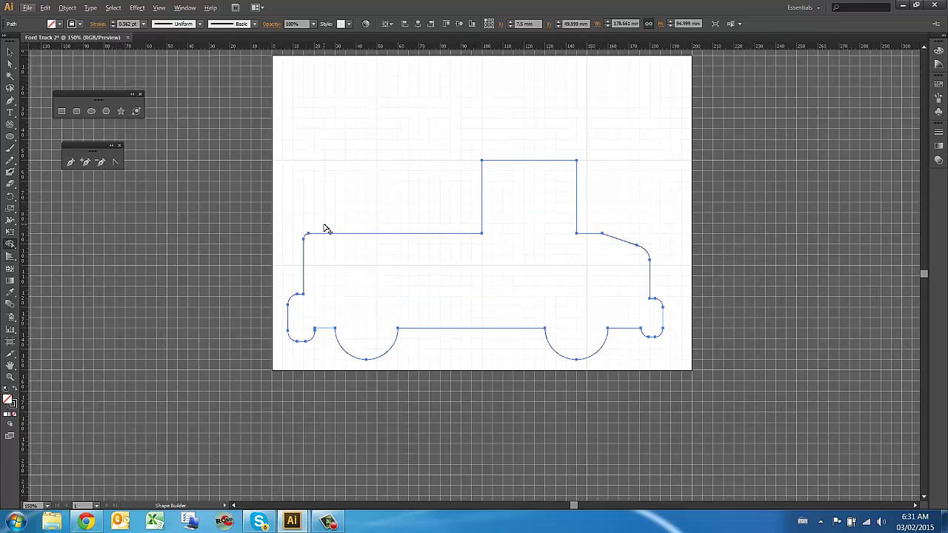
Move the cab's top-right anchor left and down to slant the windshield
left_click(558, 177)
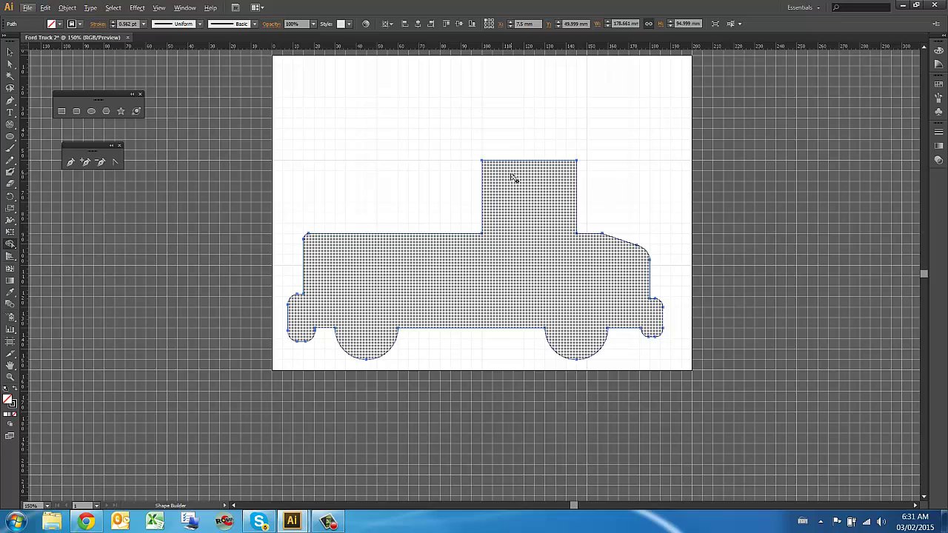
left_click(10, 56)
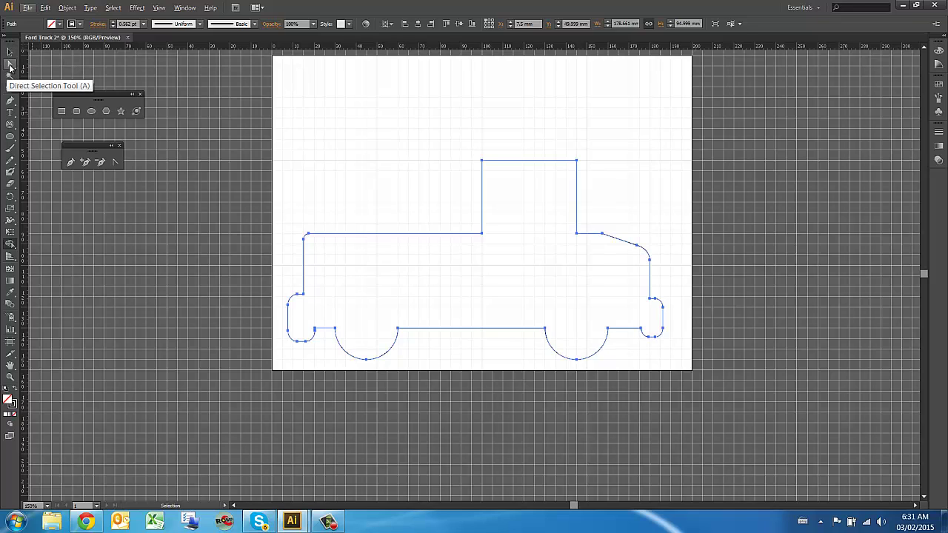
left_click(9, 65)
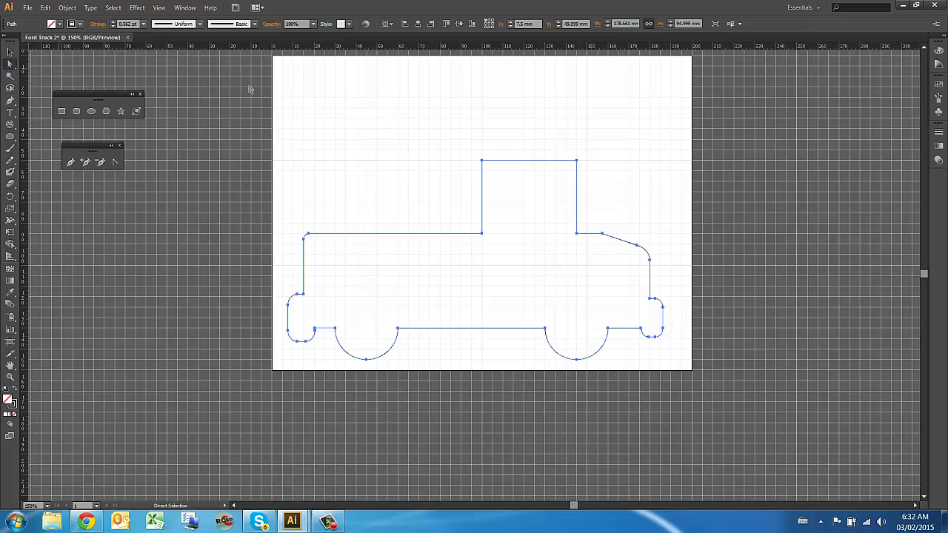
left_click(578, 160)
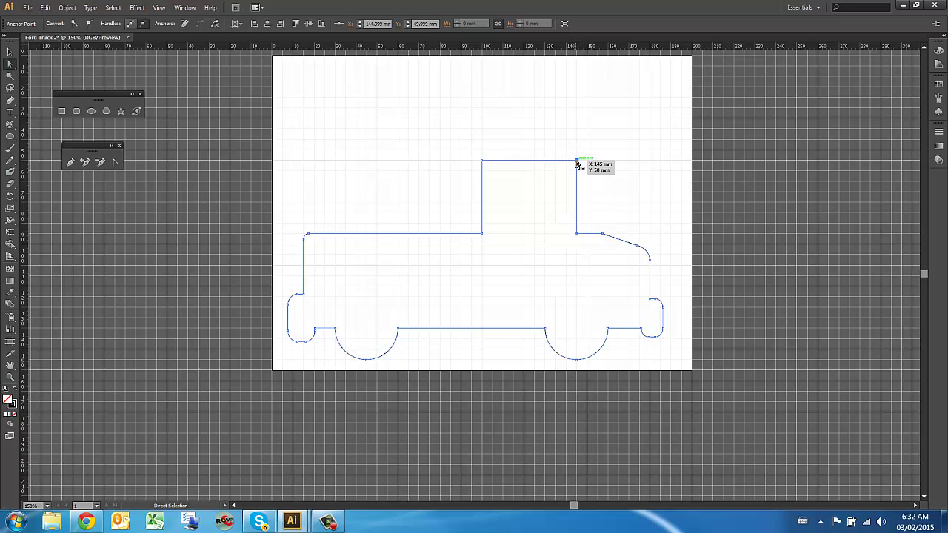
left_click_drag(577, 161, 553, 170)
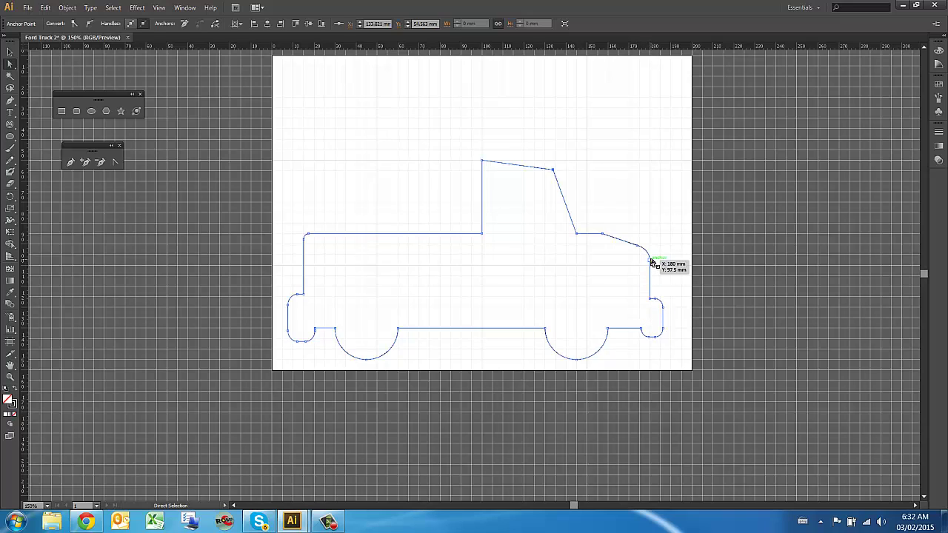
Nudge the hood's front corner anchor up and select the cab's front anchor
mouse_move(650, 262)
left_mouse_down()
mouse_move(661, 265)
mouse_move(644, 271)
mouse_move(650, 259)
left_mouse_up()
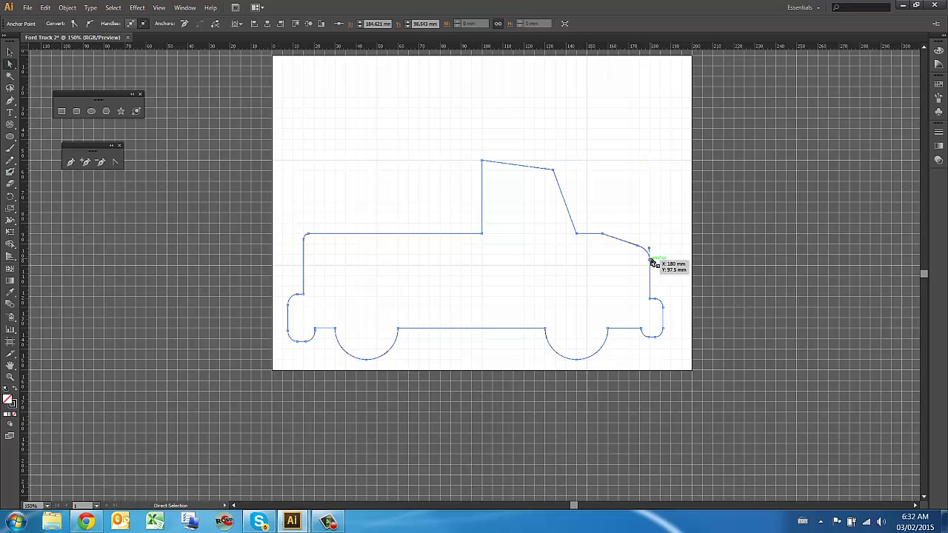
left_click(394, 158)
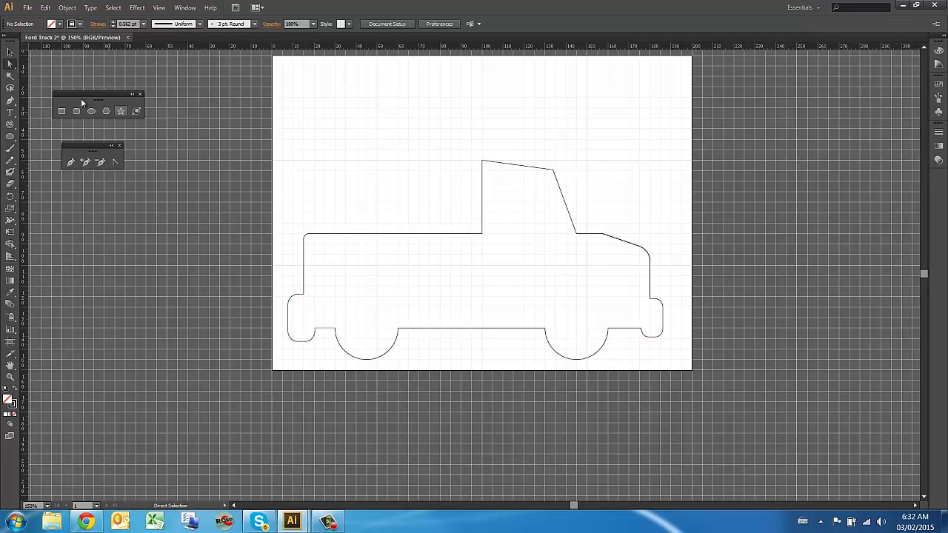
left_click(555, 172)
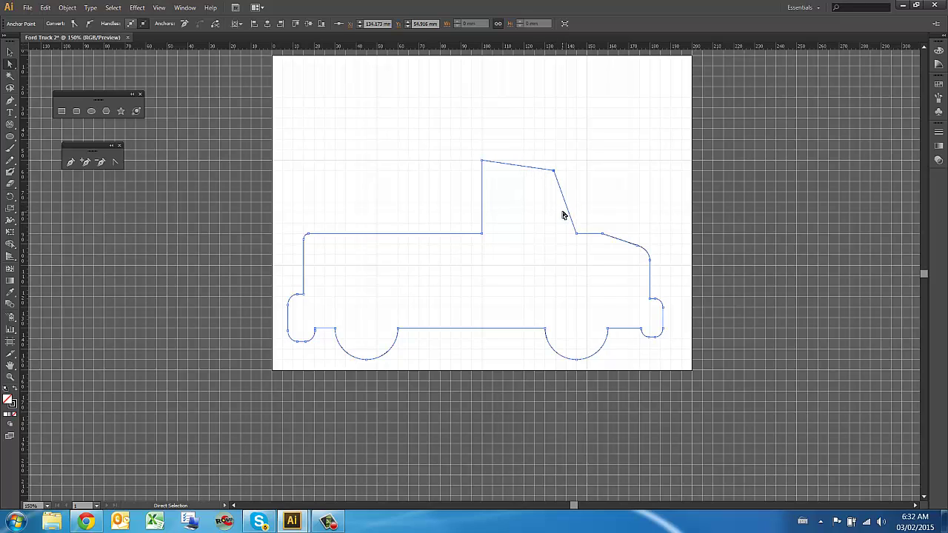
Convert the cab corner anchor to smooth and shape the roof and windshield curves
key("Down")
left_click(90, 25)
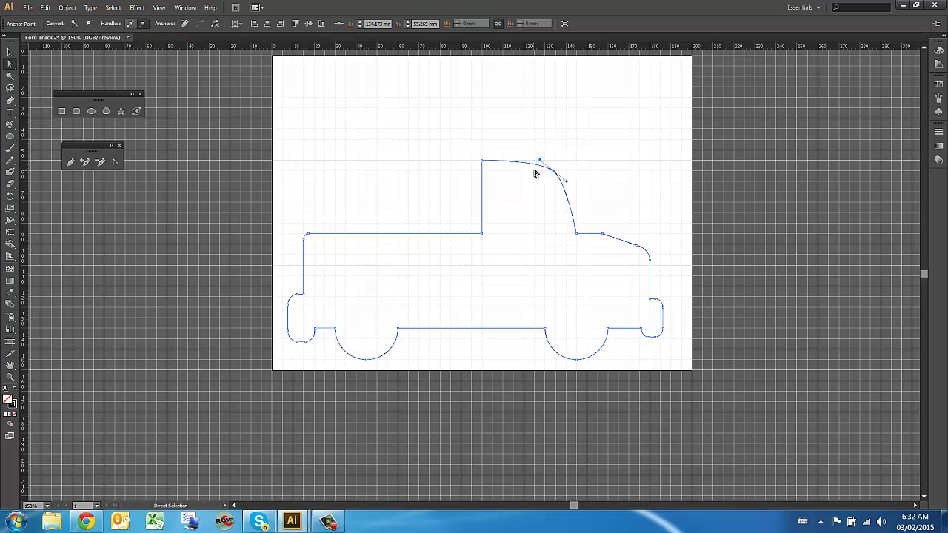
scroll(562, 176, "up", 3)
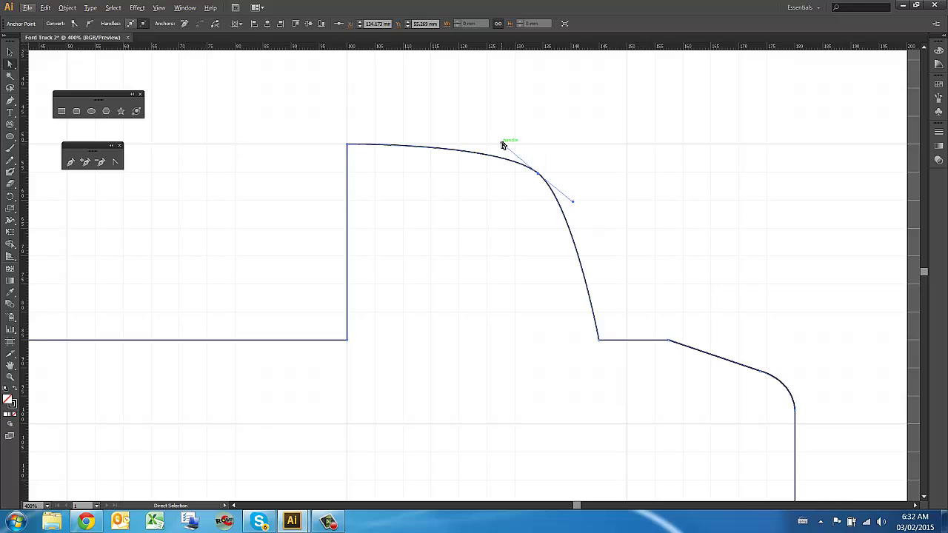
left_click_drag(503, 145, 528, 161)
left_click_drag(575, 202, 590, 213)
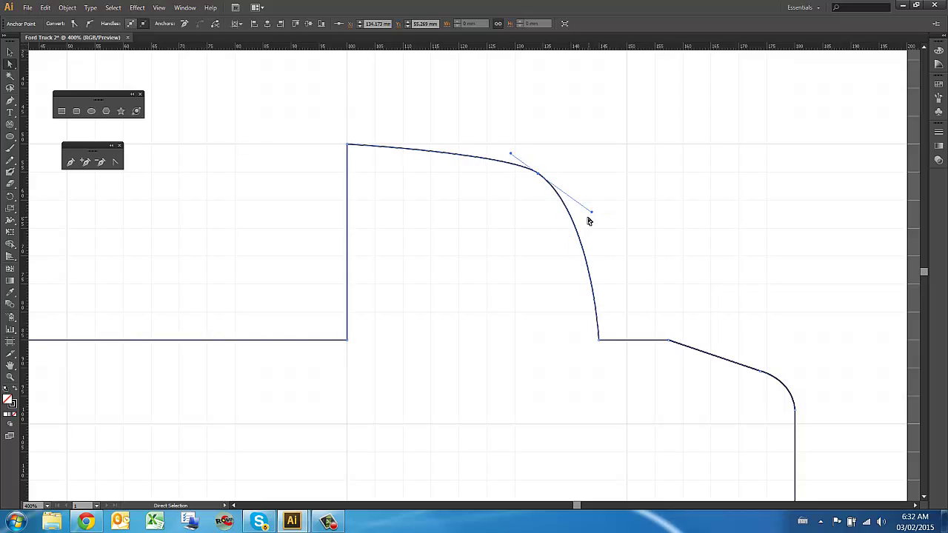
Make the anchor where the hood begins smooth and lower it slightly to soften the bend
left_click(668, 340)
left_click(89, 22)
left_click_drag(669, 340, 668, 349)
left_click(658, 209)
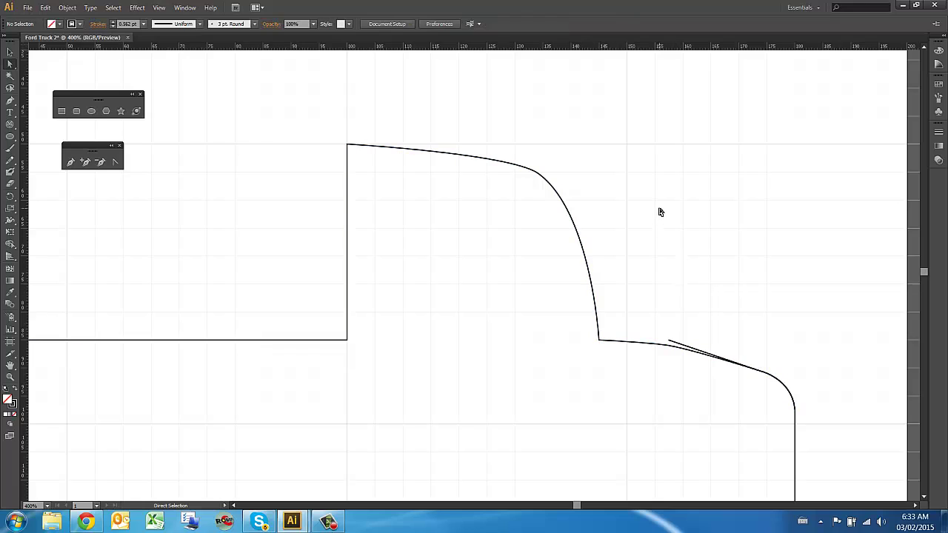
left_click(10, 51)
left_click(678, 346)
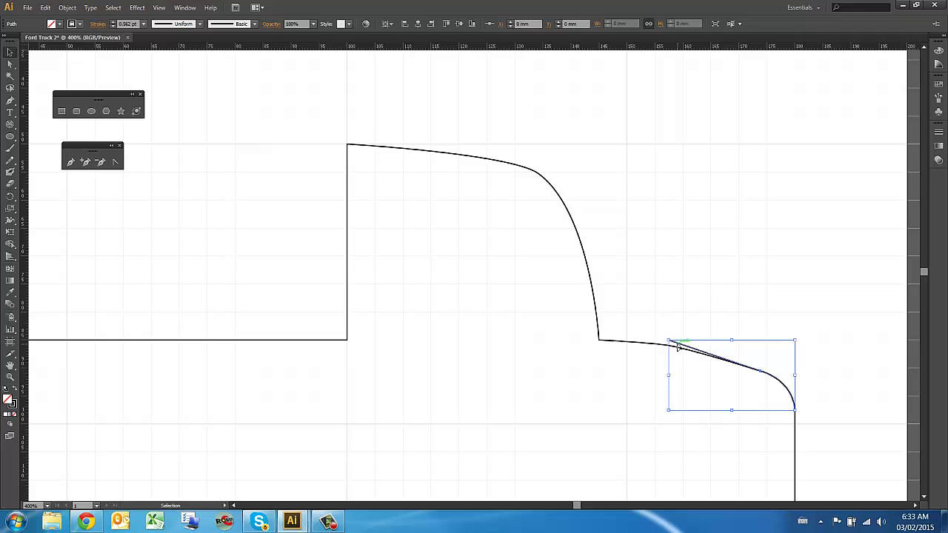
left_click(677, 348)
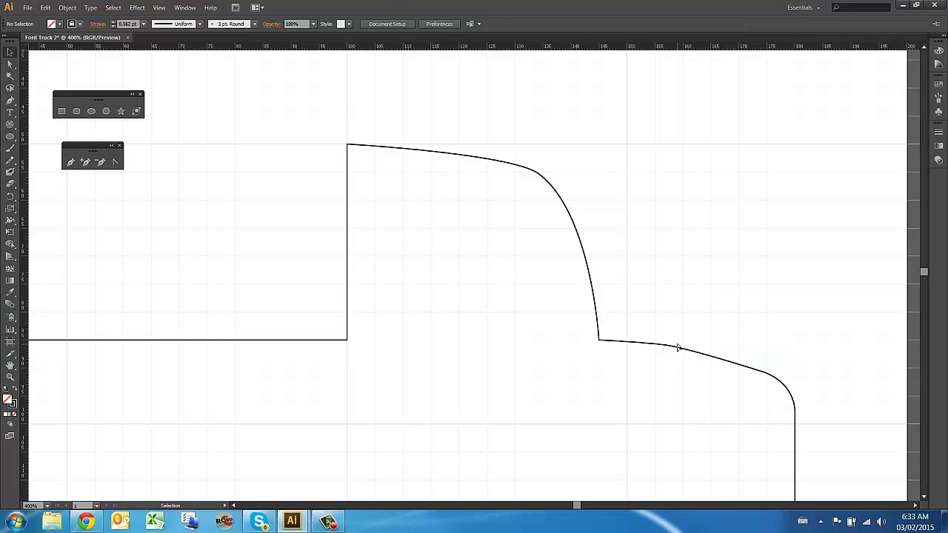
Draw a closed window path inside the cab with its top-right corner curving along the windshield
left_click(71, 163)
left_click_drag(375, 171, 375, 183)
left_click(374, 337)
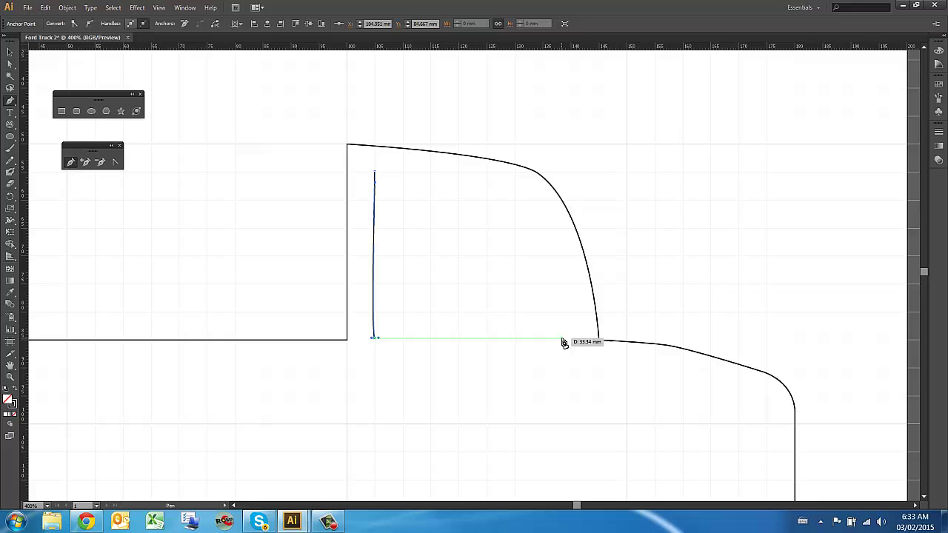
left_click(561, 337)
left_click_drag(542, 209, 520, 185)
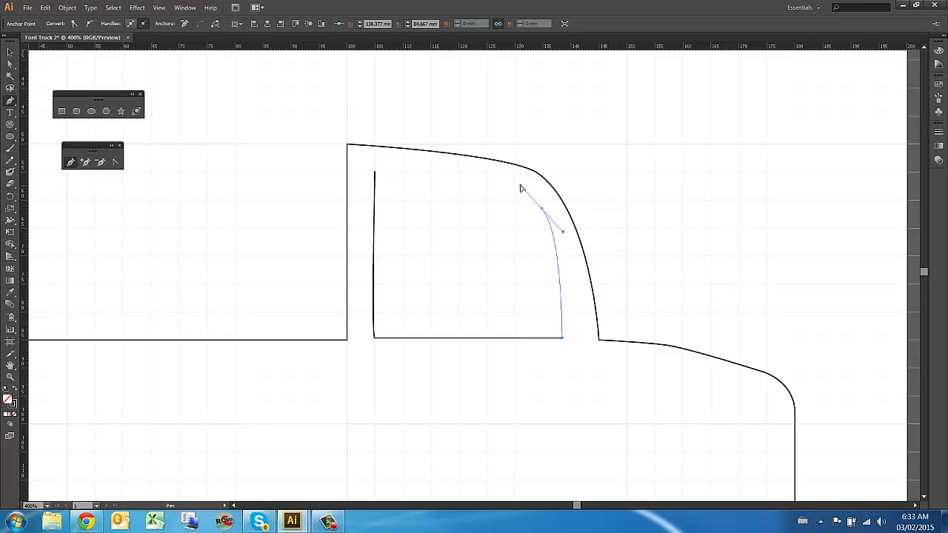
left_click(375, 173)
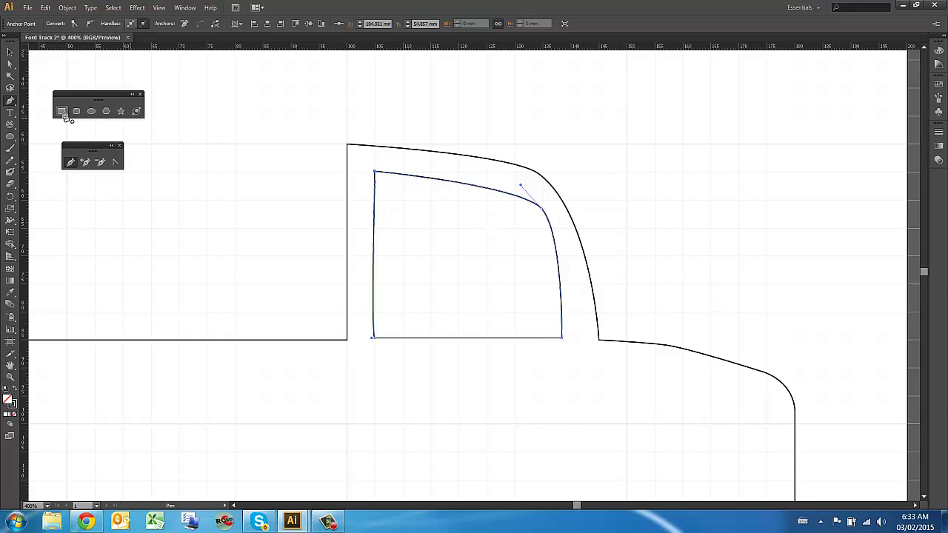
left_click(9, 65)
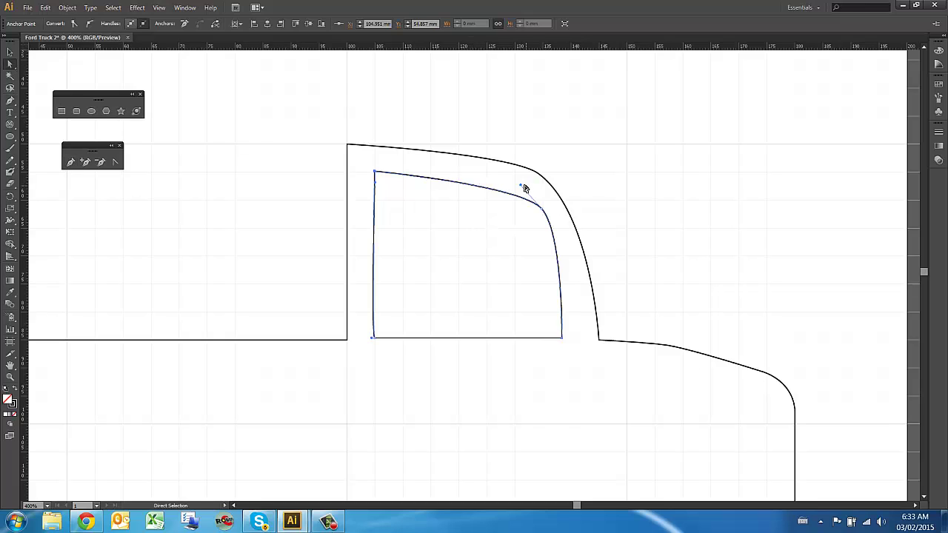
mouse_move(519, 185)
left_mouse_down()
mouse_move(512, 161)
mouse_move(511, 168)
left_mouse_up()
left_click_drag(542, 210, 535, 209)
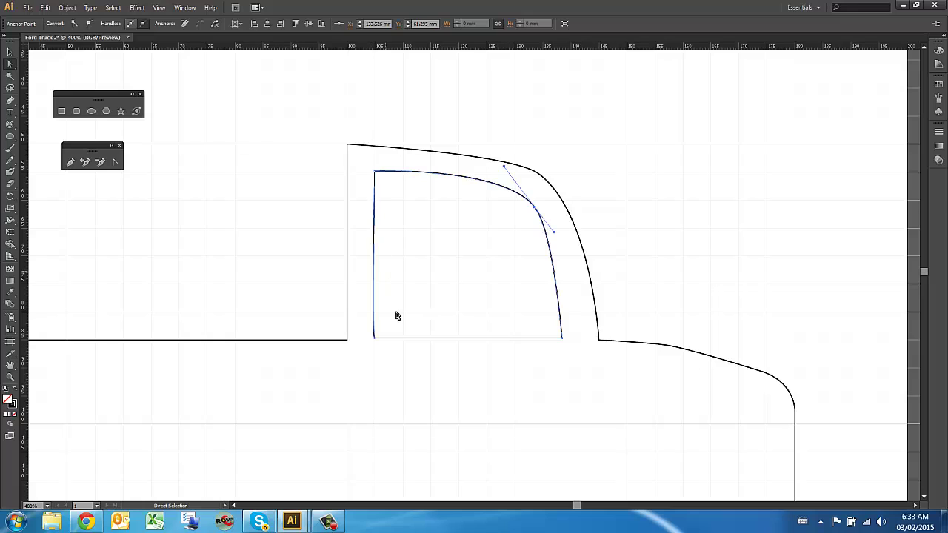
Add an anchor point on the window's bottom edge
left_click(84, 163)
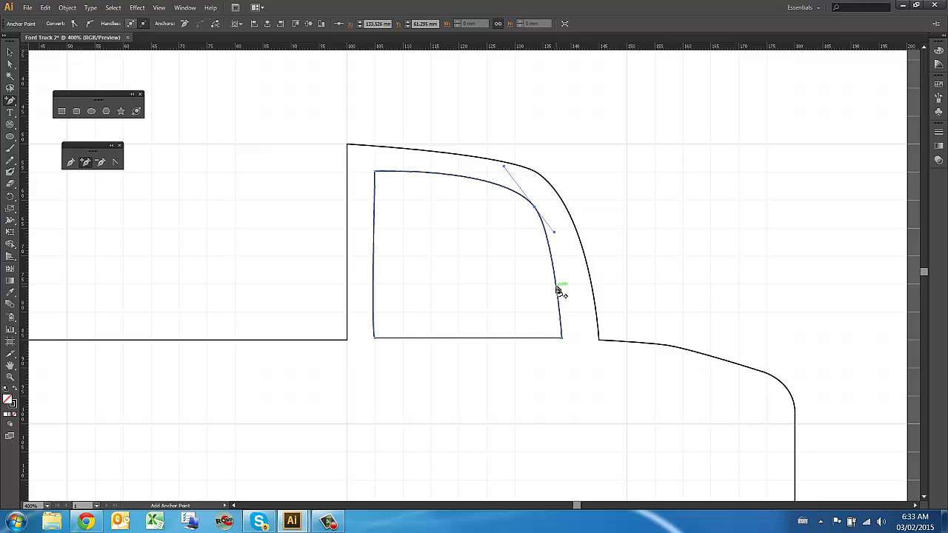
left_click(468, 337)
key("minus")
scroll(518, 249, "down", 2)
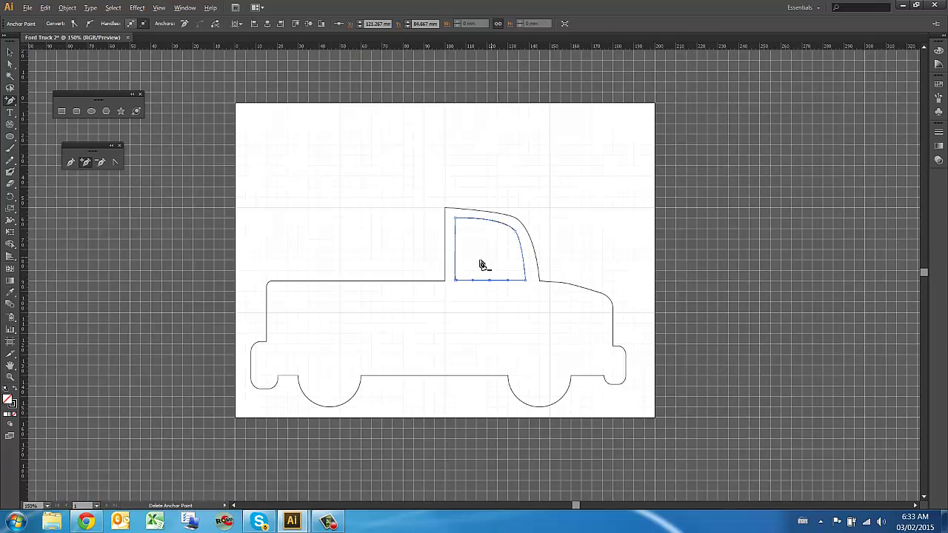
scroll(396, 252, "up", 1)
scroll(407, 252, "down", 1)
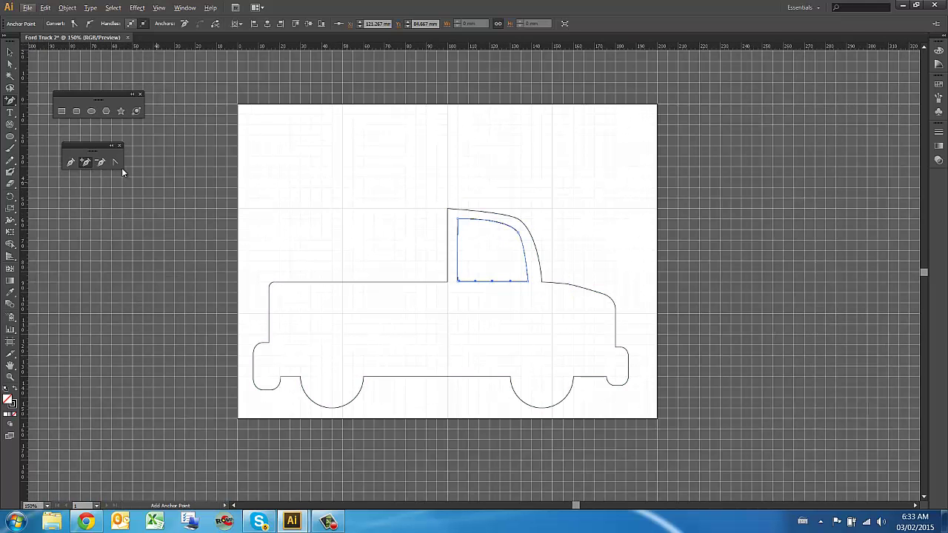
Fill the cab window shape solid black from the Fill swatches
key("a")
key("v")
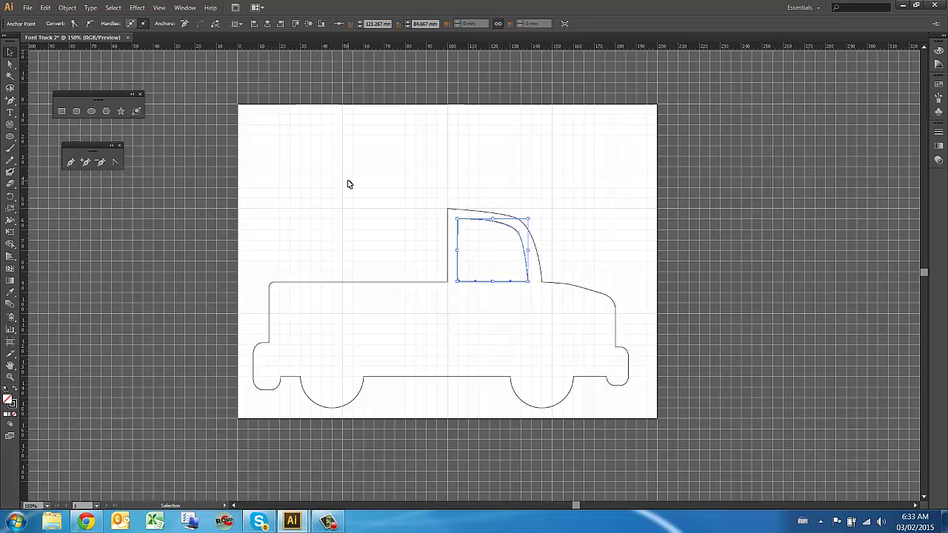
left_click(347, 183)
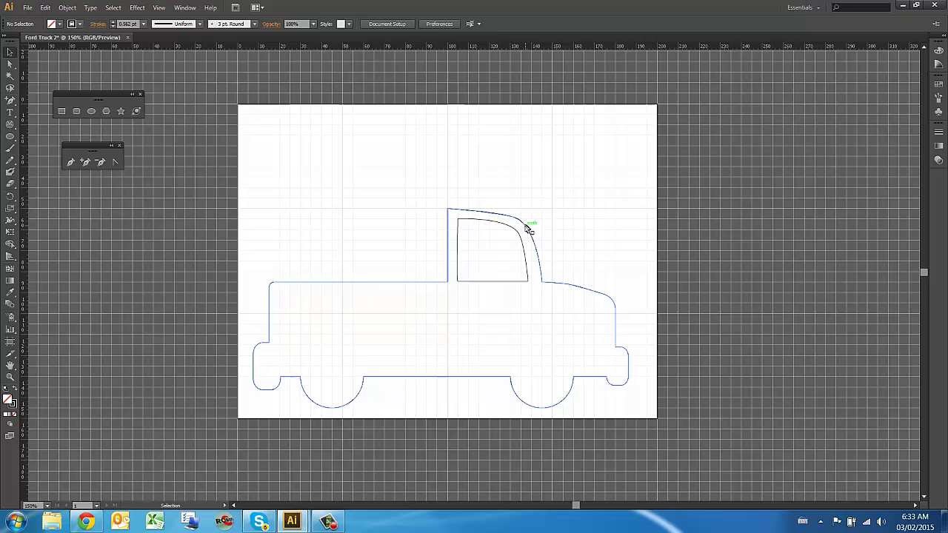
left_click(491, 219)
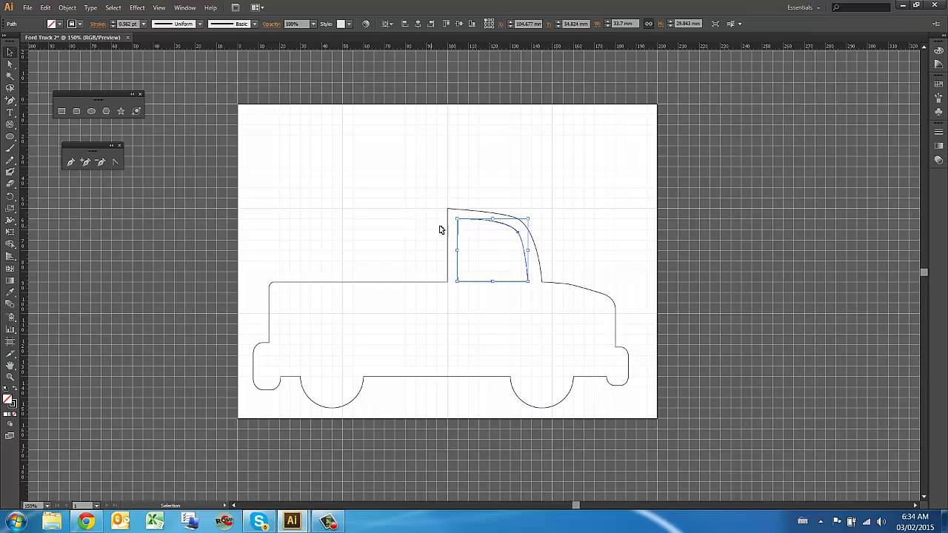
left_click(61, 24)
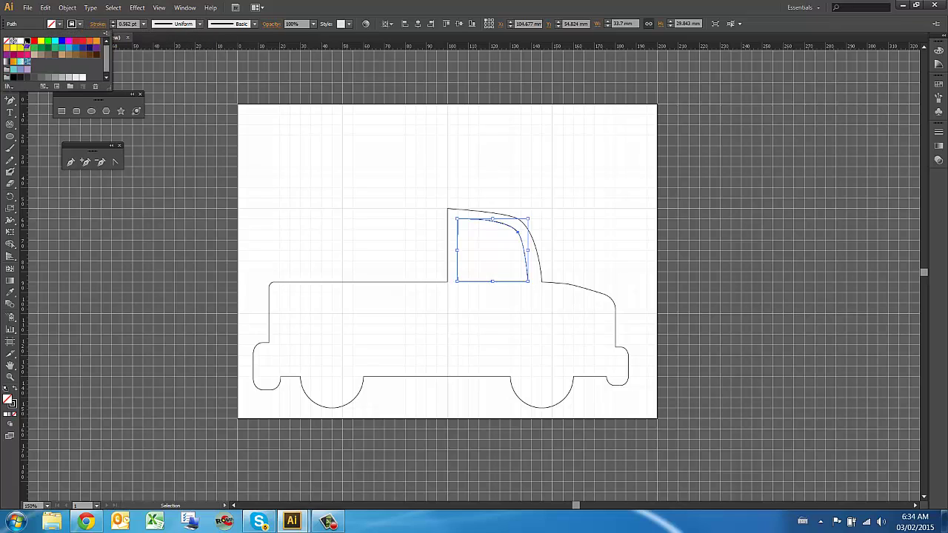
left_click(27, 40)
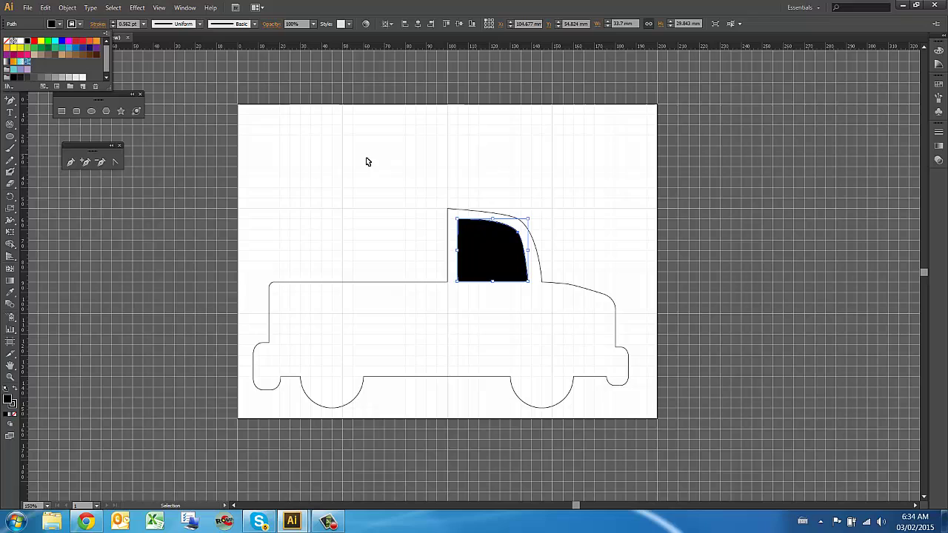
left_click(290, 182)
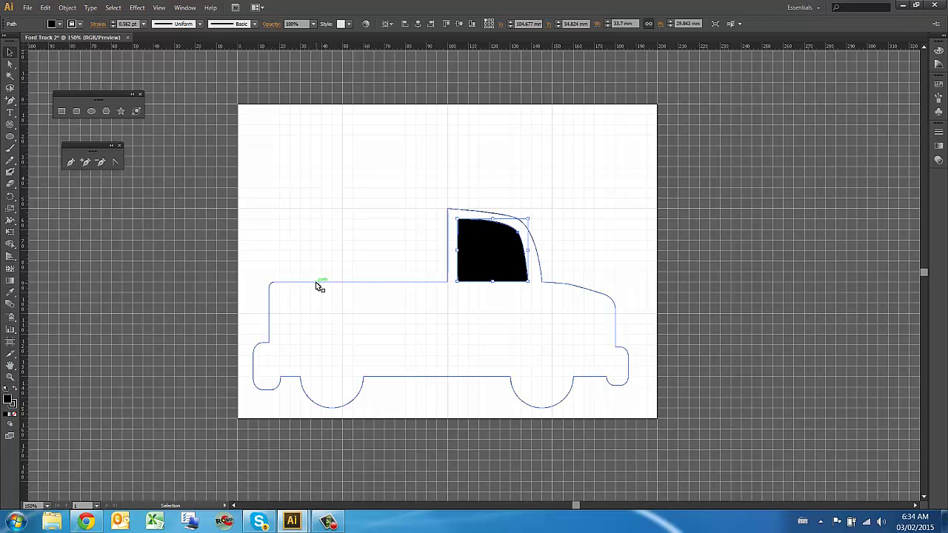
left_click(319, 282)
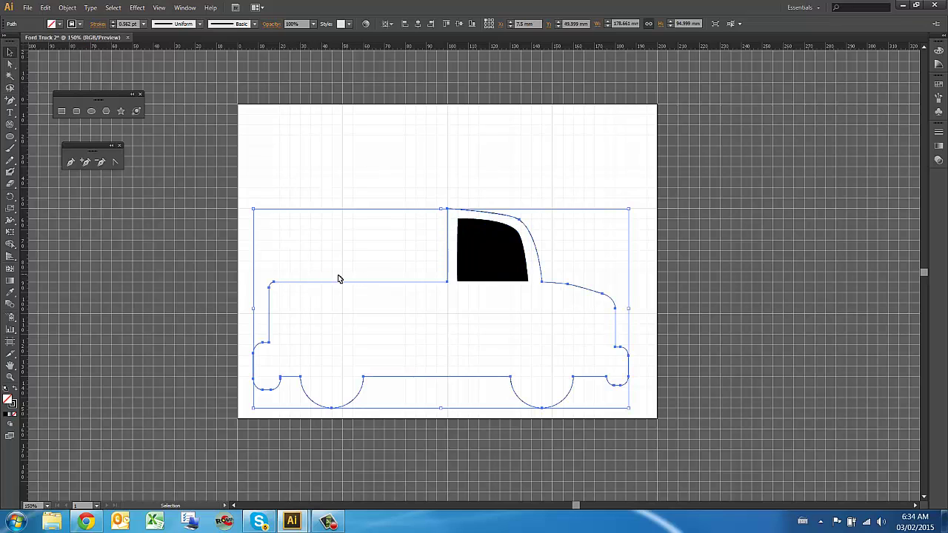
Stroke the truck outline in RGB Red at 0.5 pt weight
left_click(80, 25)
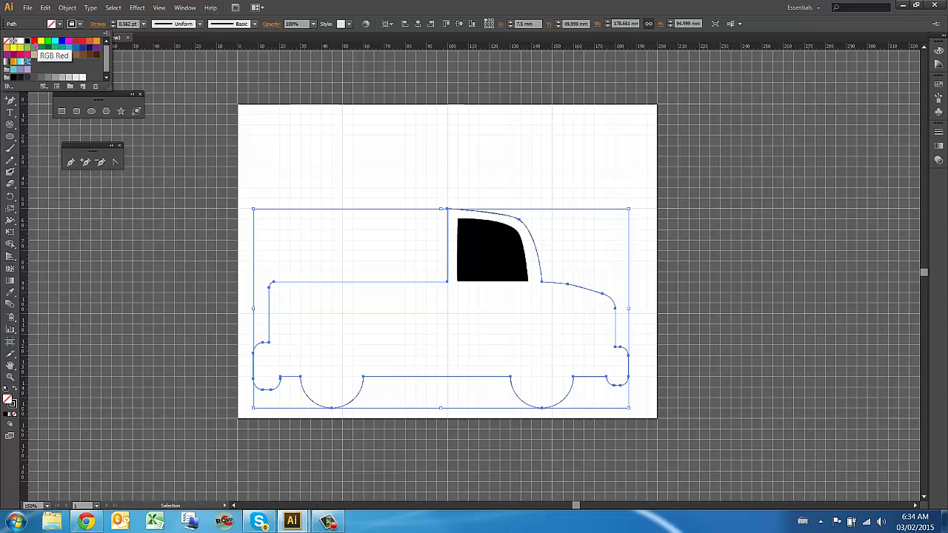
left_click(35, 43)
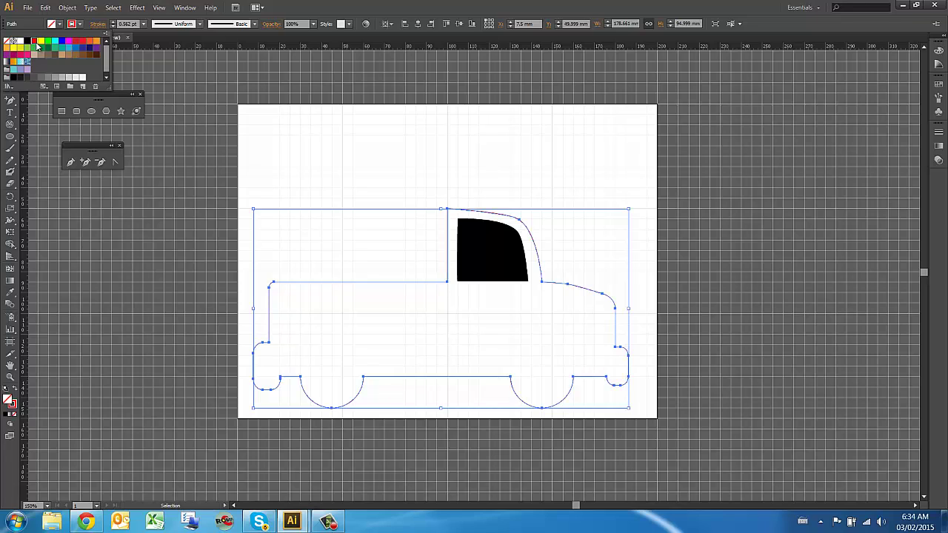
left_click(143, 24)
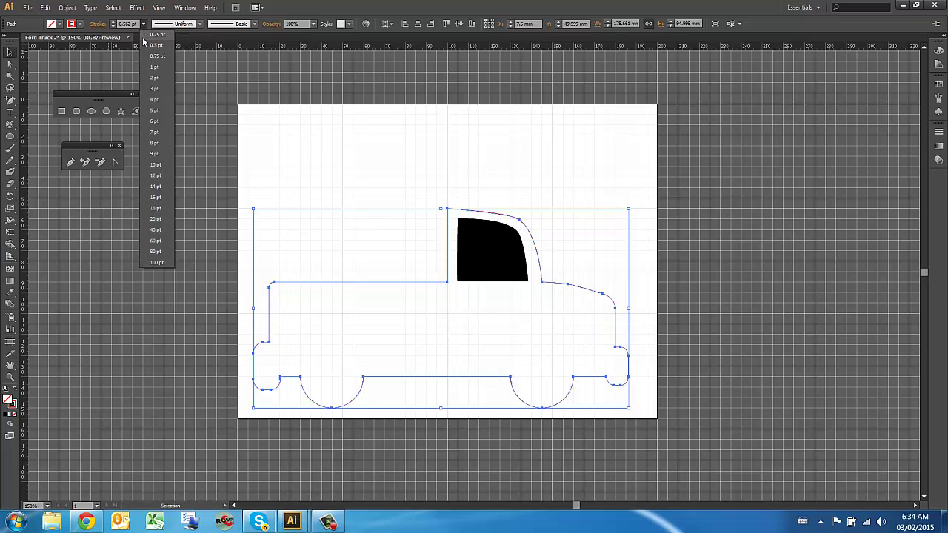
left_click(148, 46)
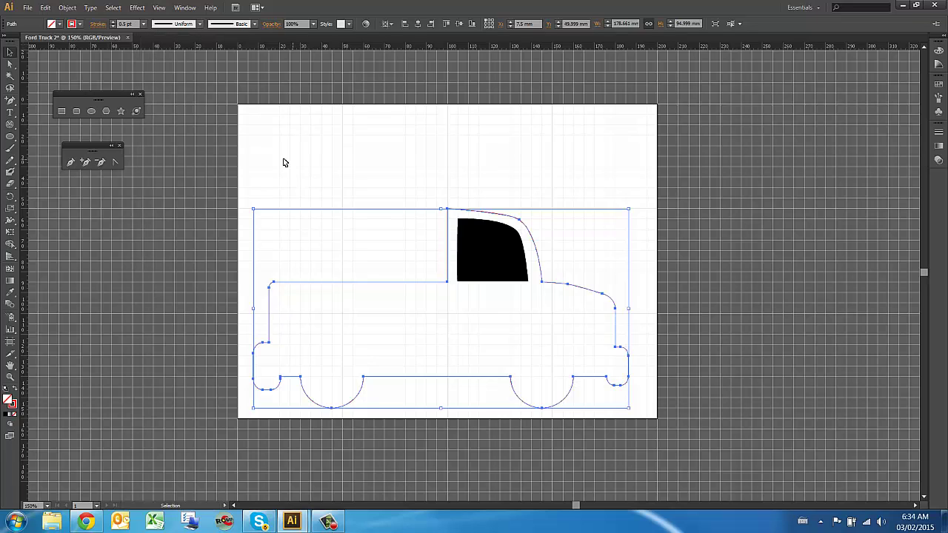
left_click(290, 162)
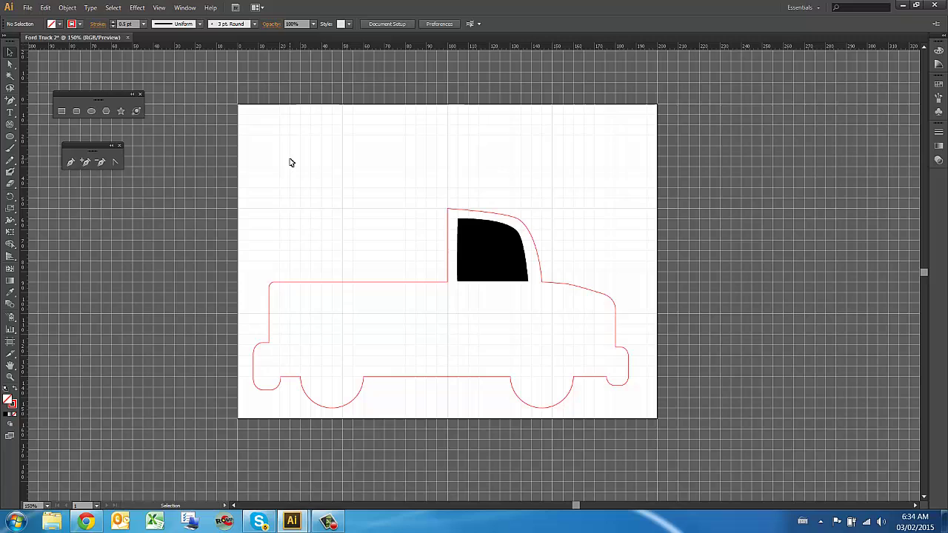